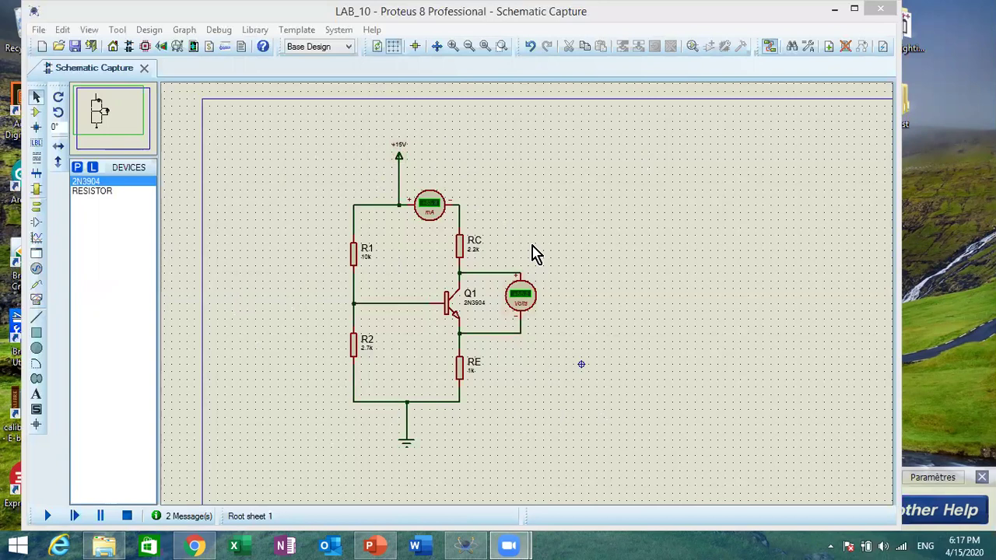
# - Set the value of resistor RC to 2k
pyautogui.click(477, 257)
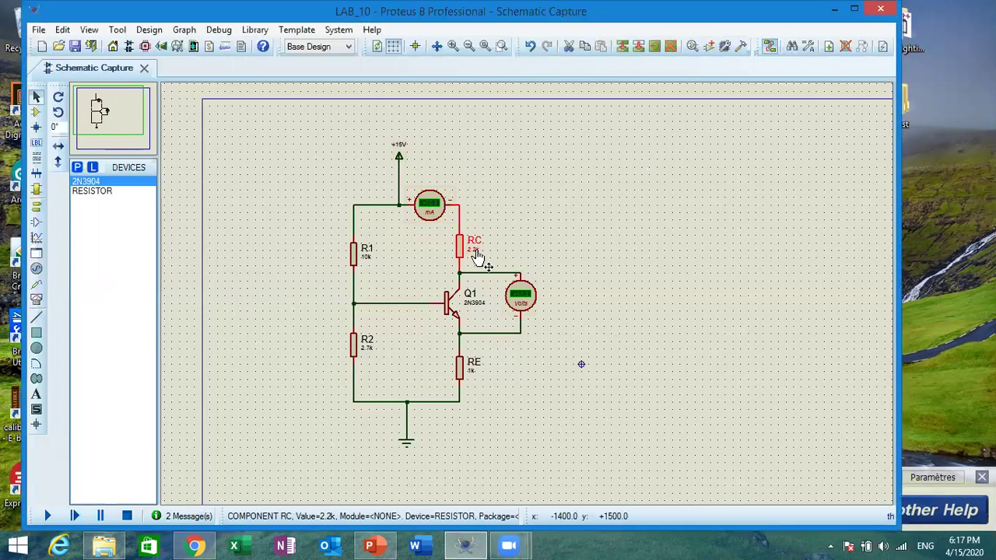
pyautogui.doubleClick(476, 251)
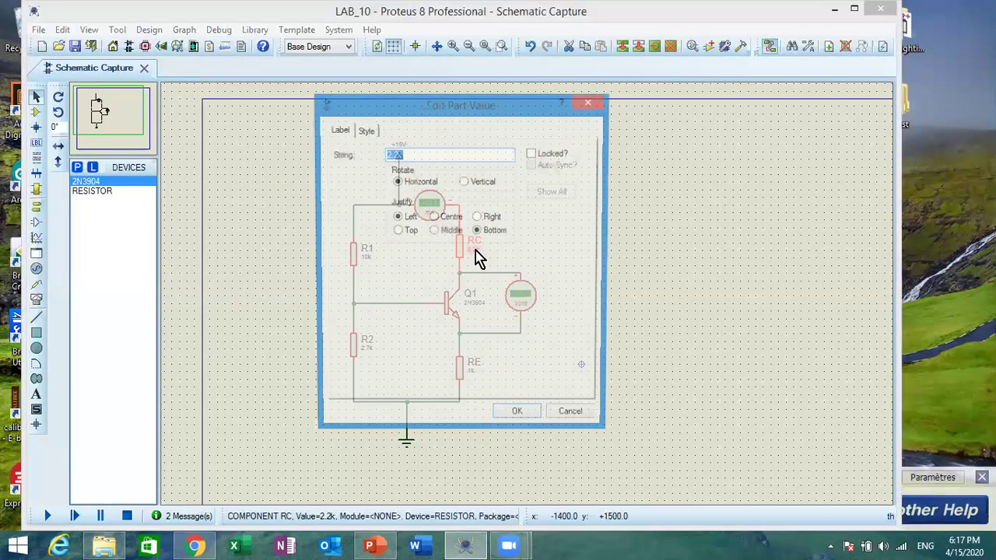
pyautogui.click(396, 154)
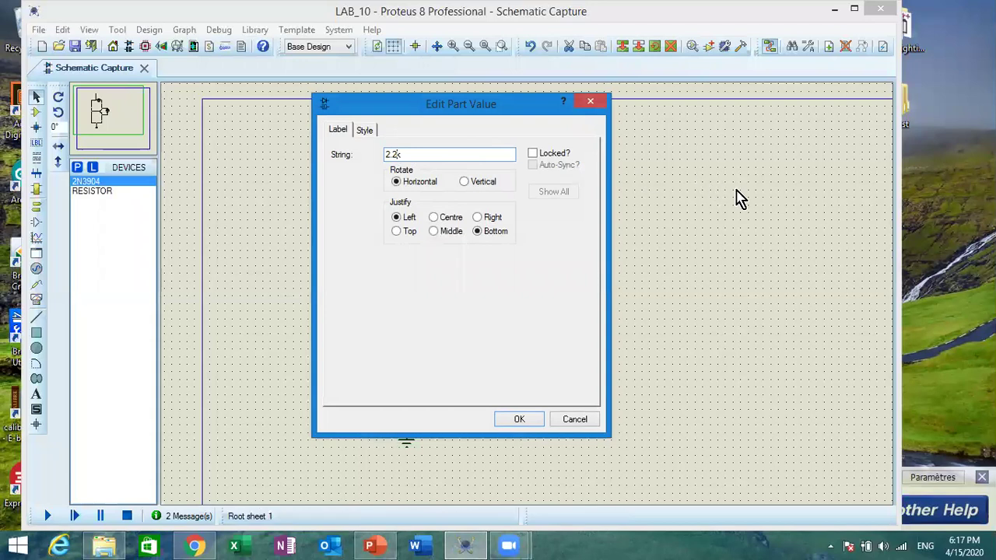
pyautogui.press('BackSpace')
pyautogui.press('BackSpace')
pyautogui.click(535, 423)
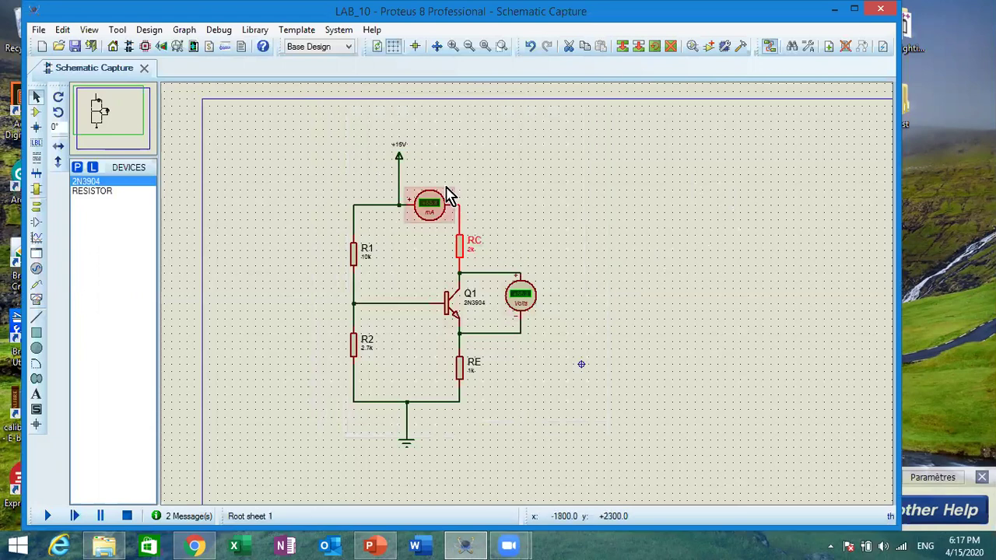
# - Delete the voltmeter and the ammeter, and wire the upper end of RC directly to the +15V supply node
pyautogui.click(533, 301)
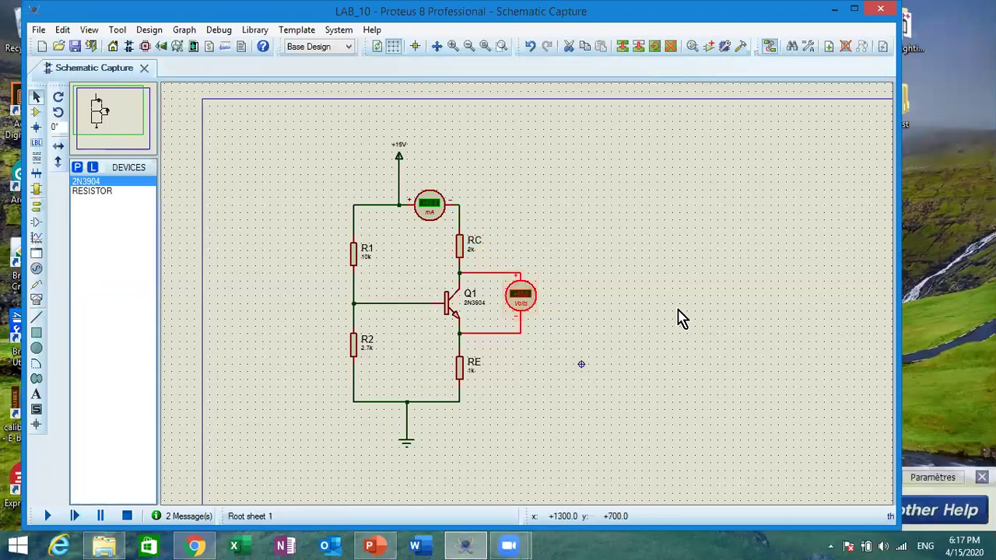
pyautogui.press('Delete')
pyautogui.click(422, 206)
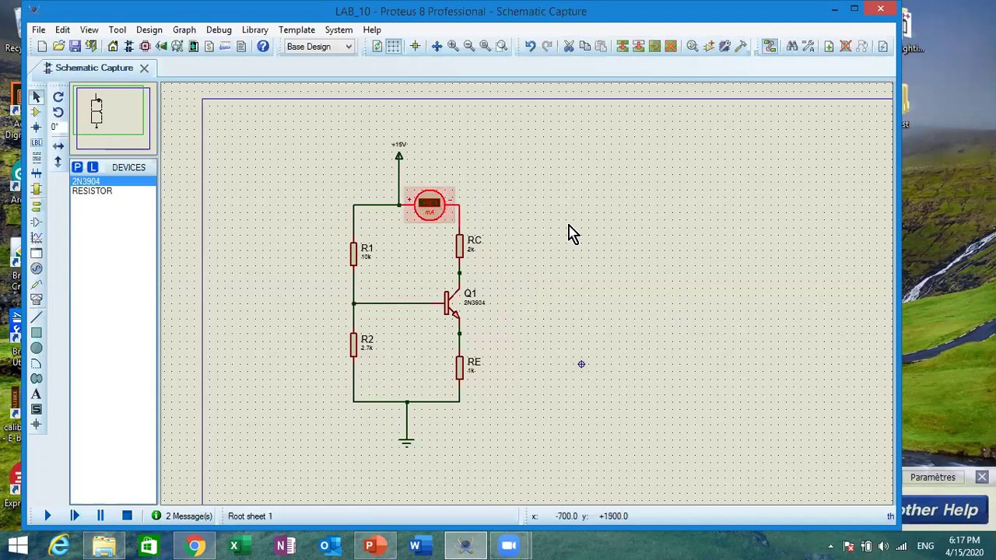
pyautogui.press('Delete')
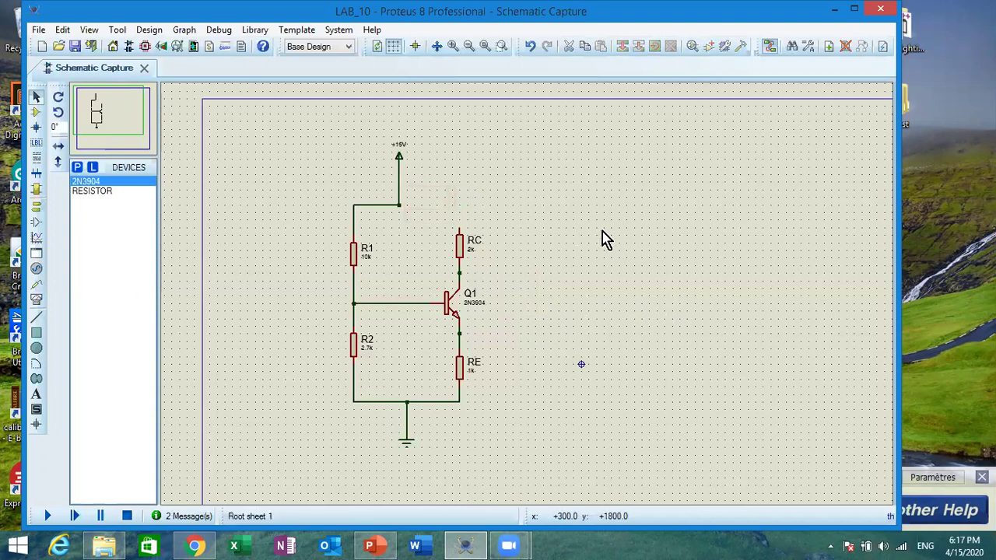
pyautogui.click(459, 230)
pyautogui.click(400, 206)
# - Find the animated CAPACITOR model from the ACTIVE library using the keyword "cap" and add it to the device list
pyautogui.click(78, 174)
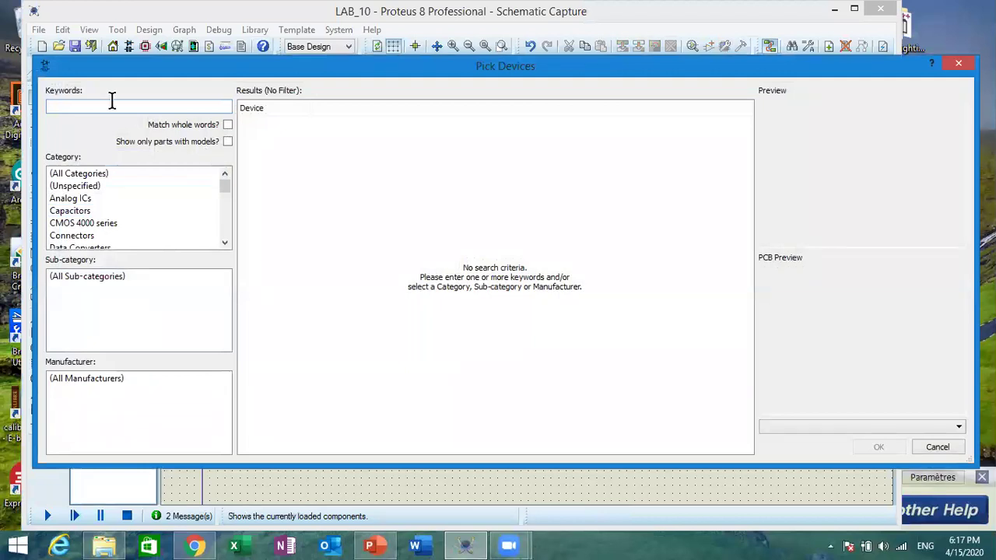
pyautogui.write('cap')
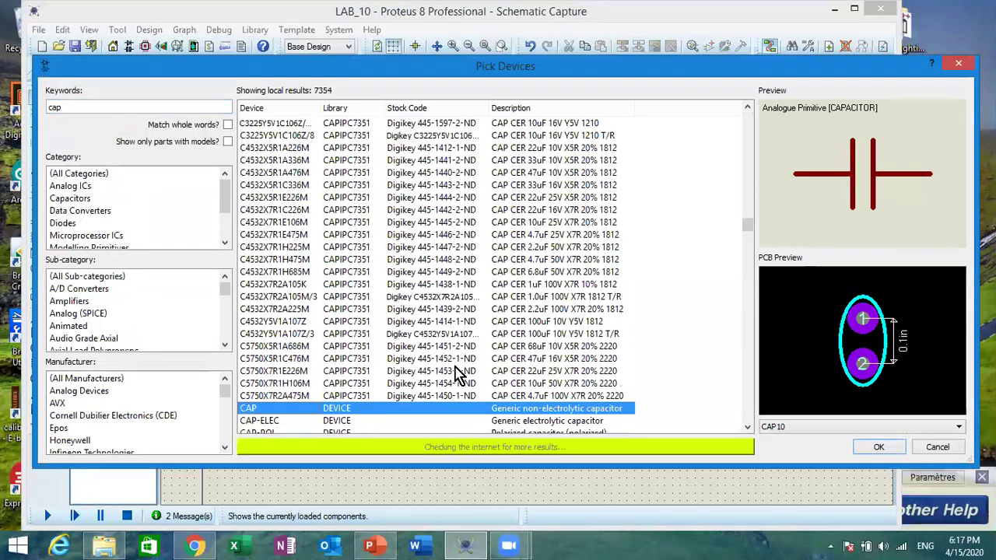
pyautogui.scroll(-4, 459, 373)
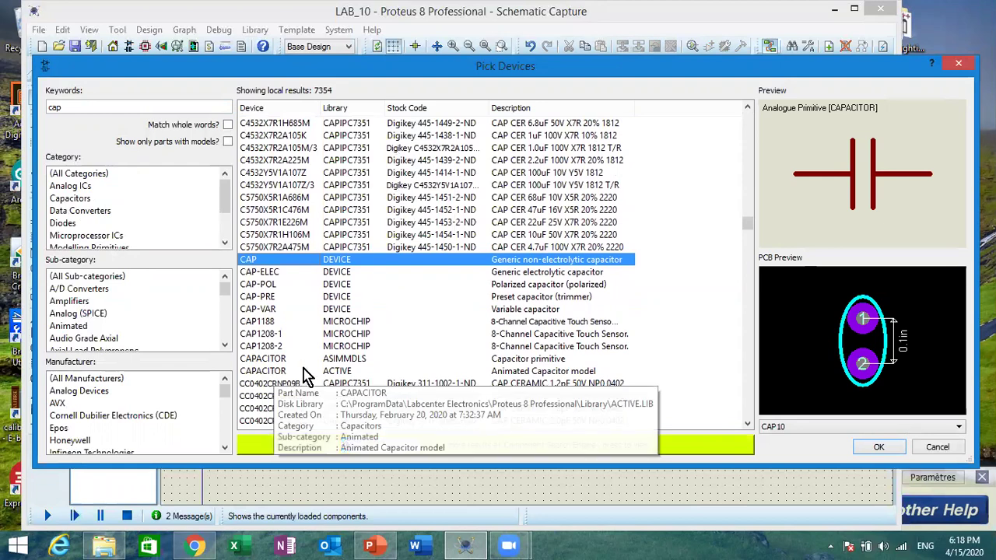
pyautogui.click(340, 372)
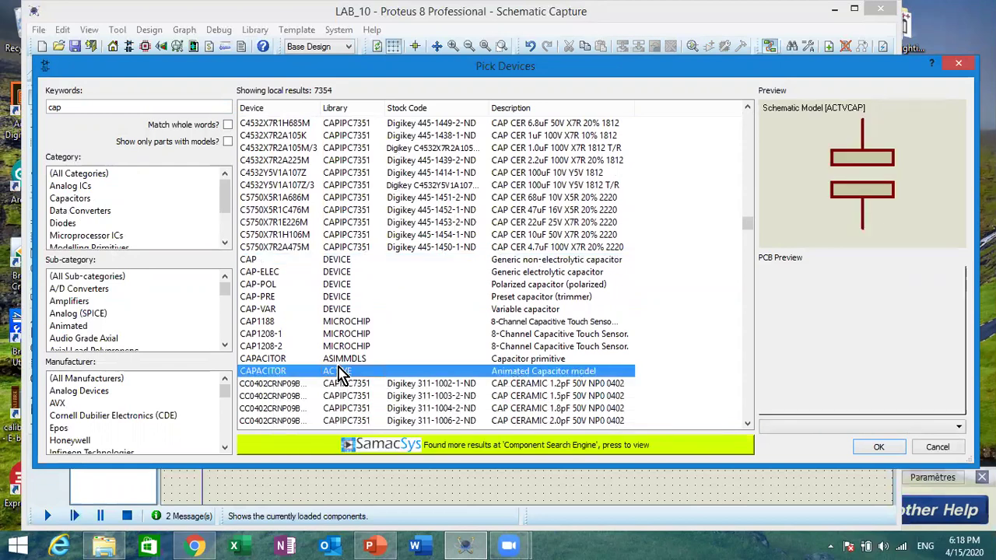
pyautogui.click(879, 447)
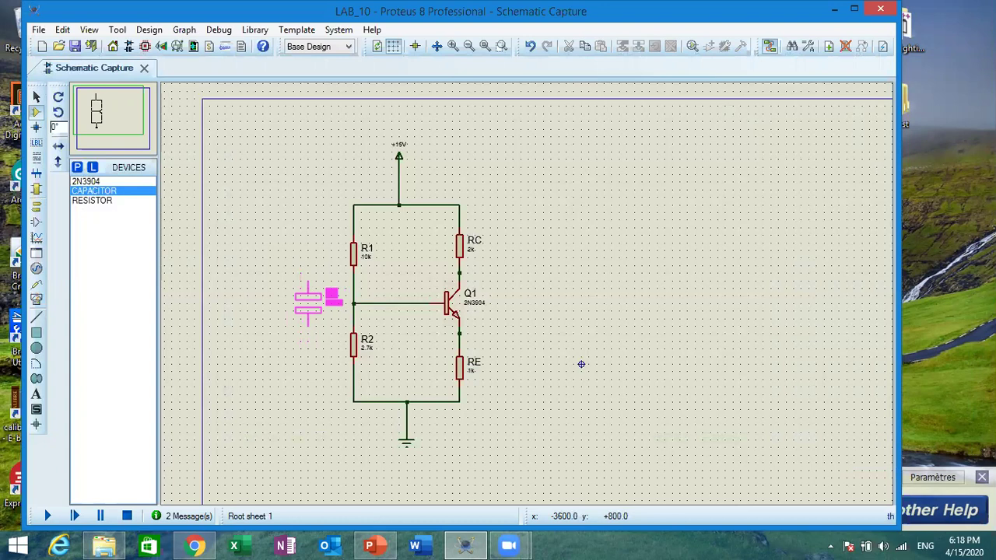
# - Place the capacitor rotated to -90° to the left of the R1–R2 divider and wire it to the base node
pyautogui.press('KP_Add')
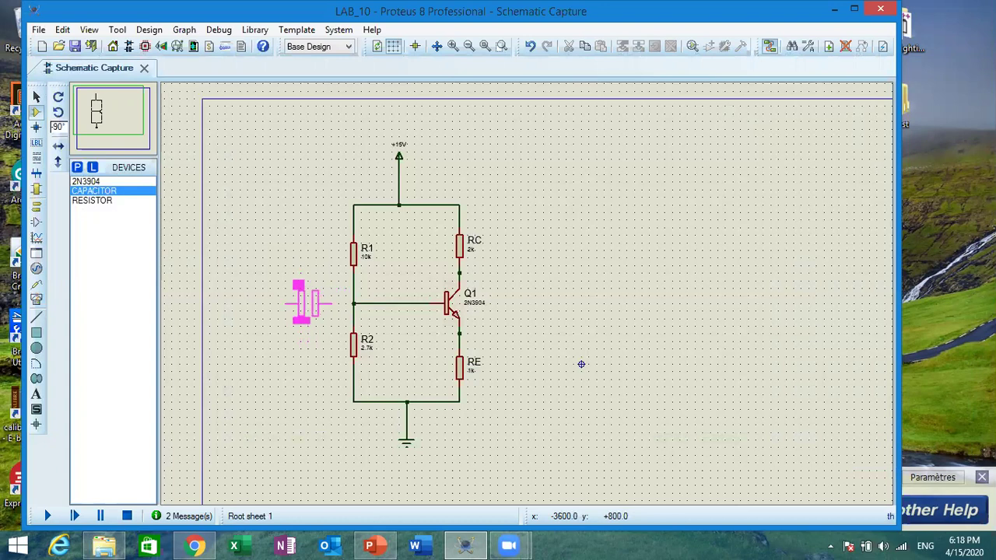
pyautogui.click(293, 303)
pyautogui.click(317, 303)
pyautogui.click(353, 303)
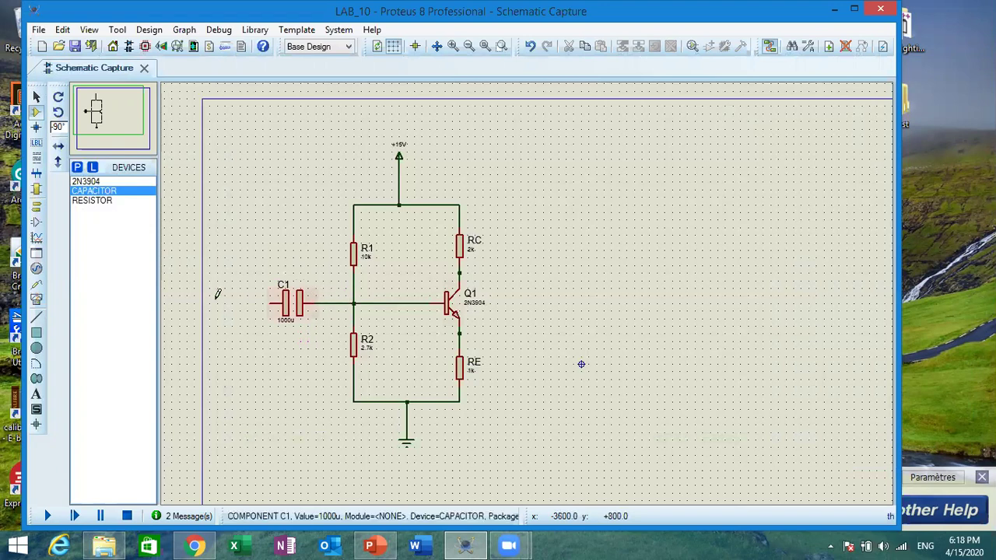
# - Set C1's value to 1u and draw an open-ended input wire leftwards from its free terminal
pyautogui.doubleClick(293, 321)
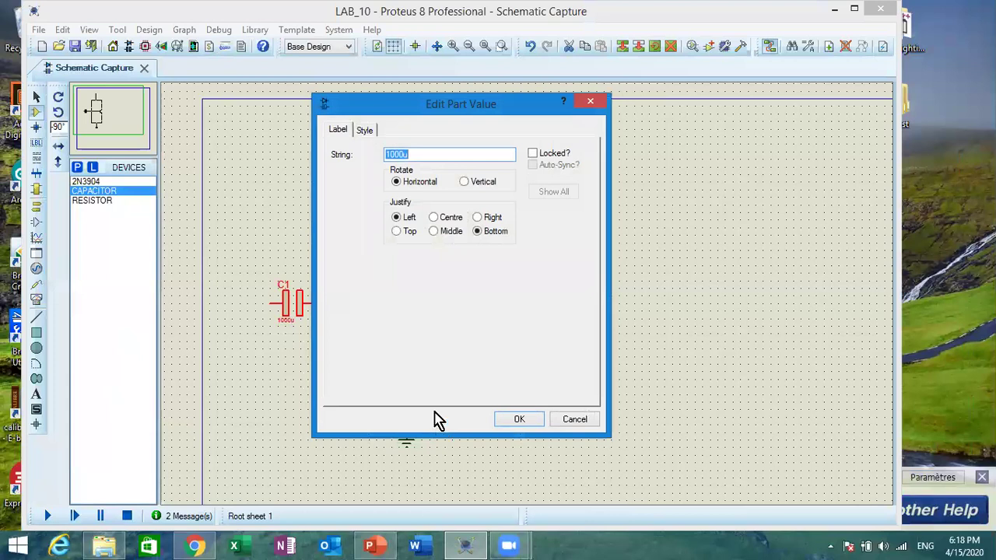
pyautogui.click(405, 154)
pyautogui.press('BackSpace')
pyautogui.press('BackSpace')
pyautogui.press('BackSpace')
pyautogui.press('Return')
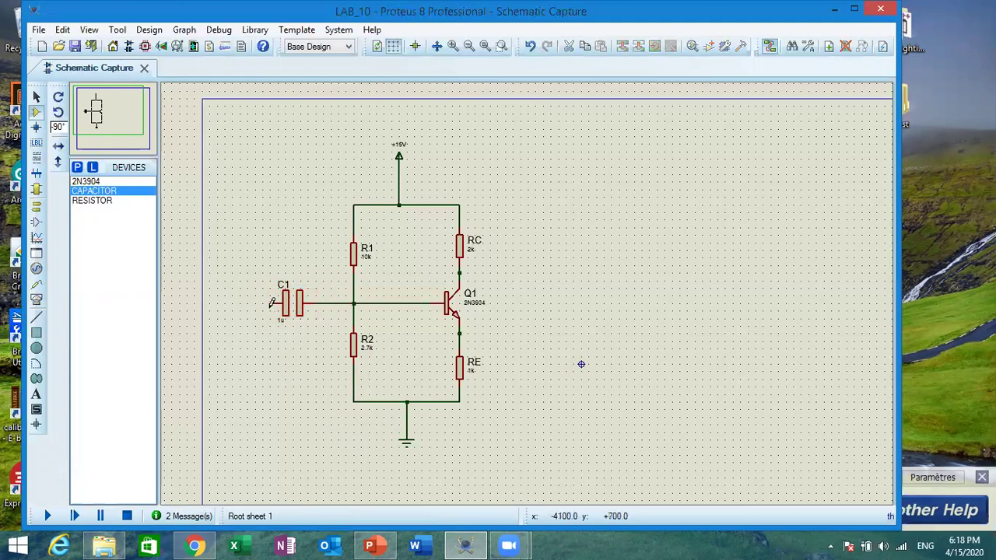
pyautogui.click(271, 304)
pyautogui.doubleClick(217, 304)
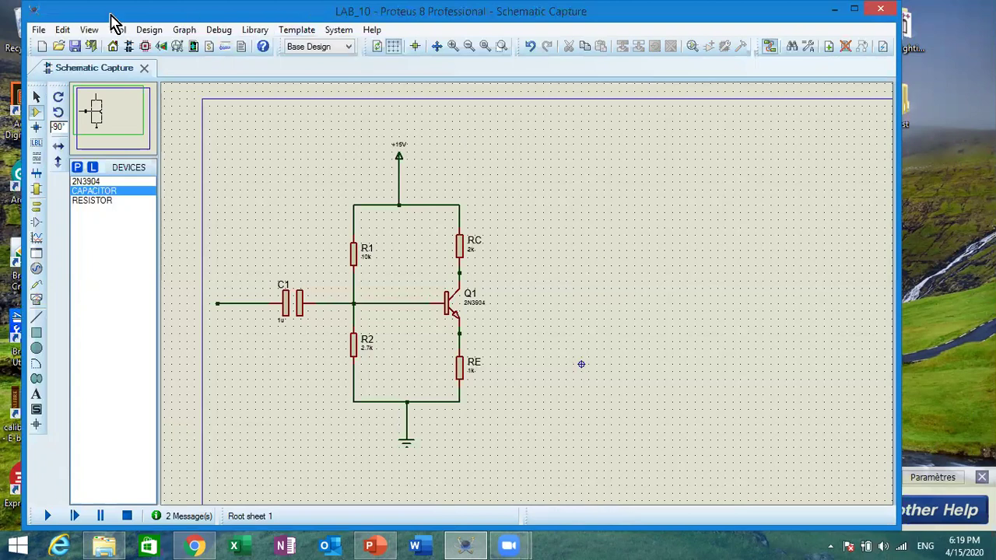
# - Place an oscilloscope to the upper right of the amplifier circuit
pyautogui.click(35, 301)
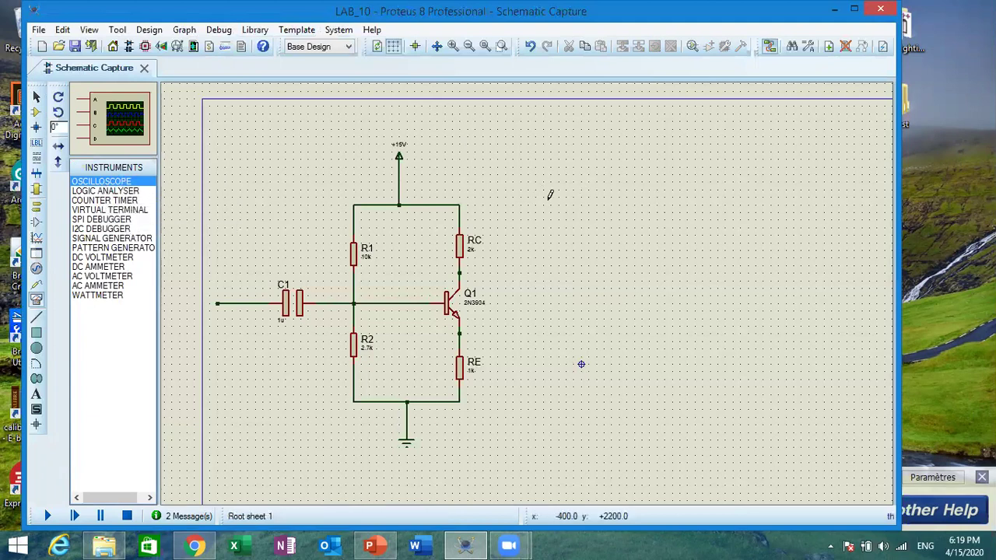
pyautogui.click(577, 196)
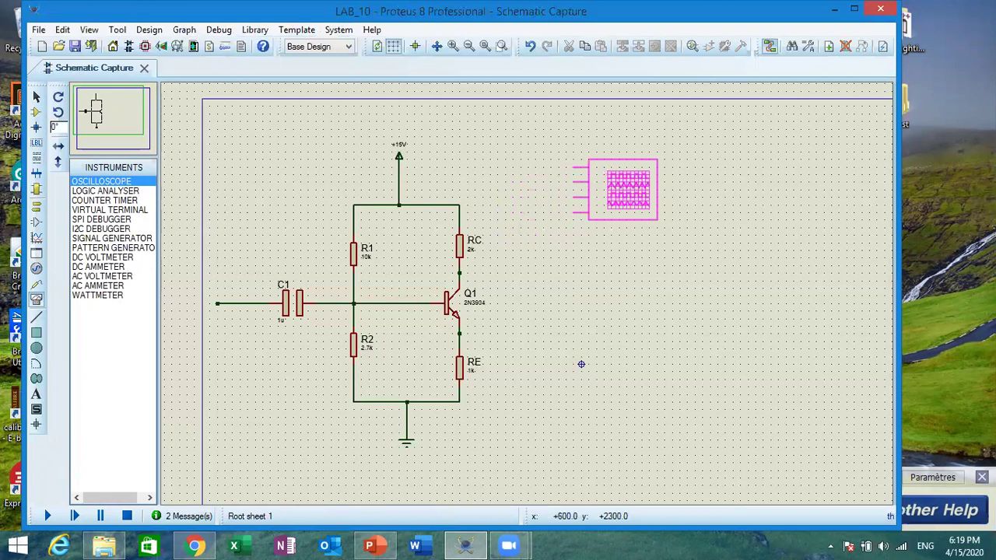
pyautogui.click(630, 196)
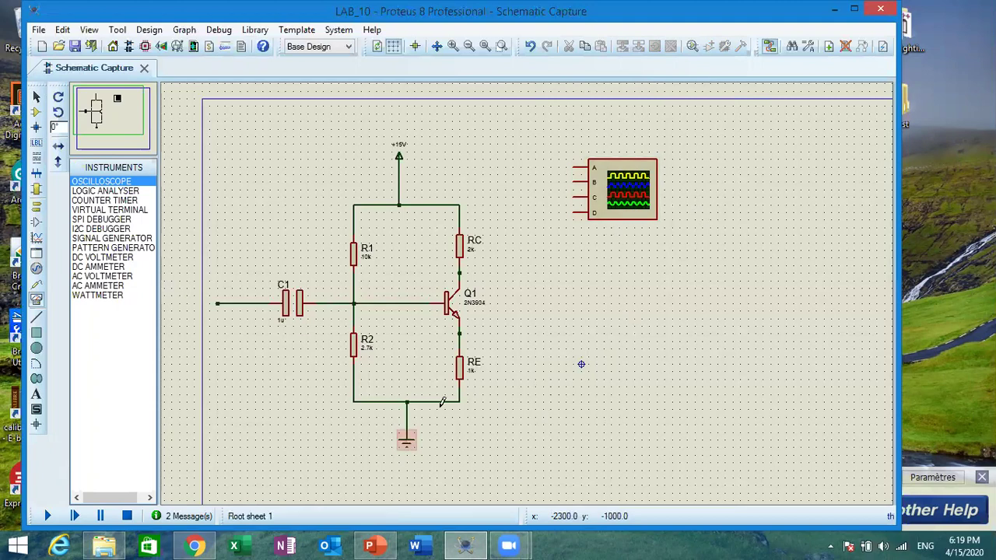
# - Wire oscilloscope channel A to the input wire before C1 and channel B to the collector node of Q1
pyautogui.click(574, 166)
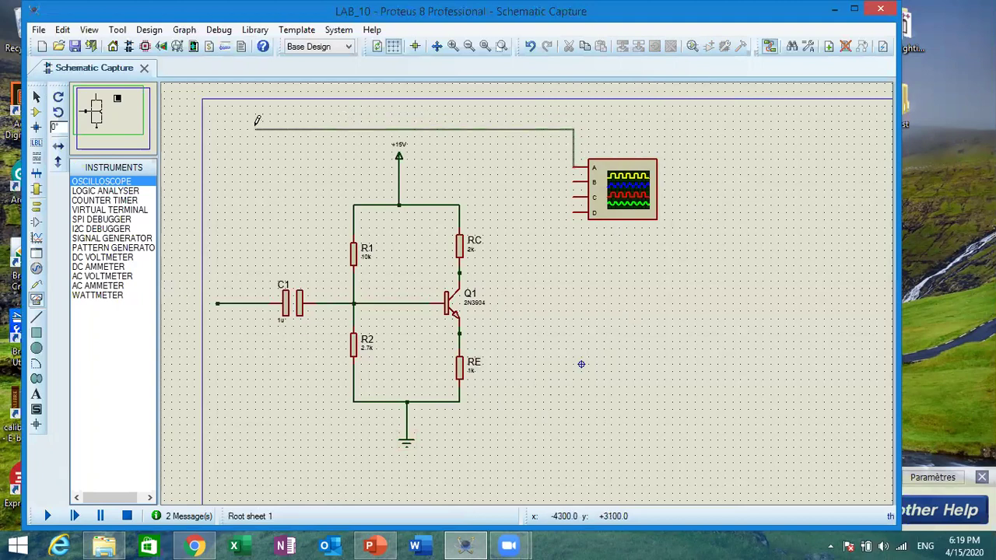
pyautogui.click(253, 302)
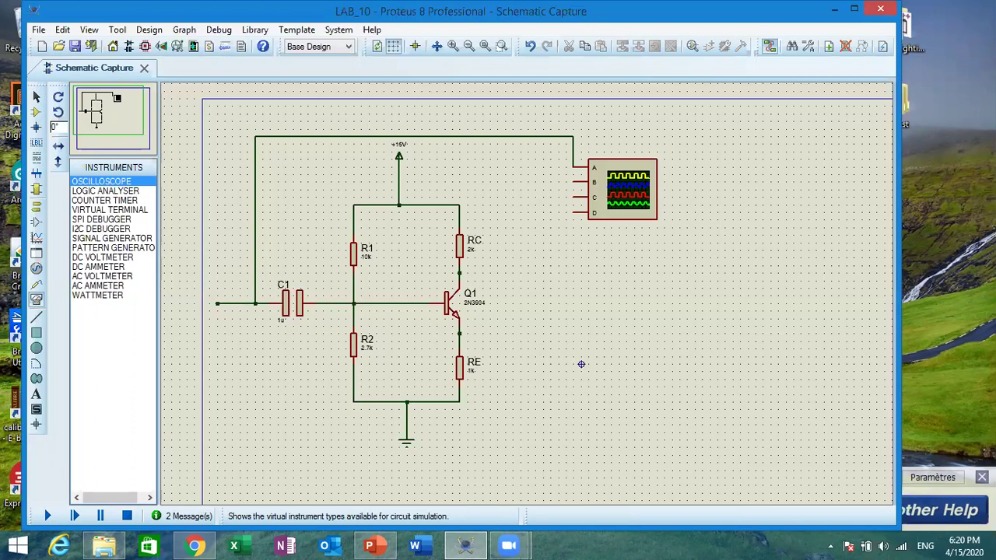
pyautogui.click(573, 176)
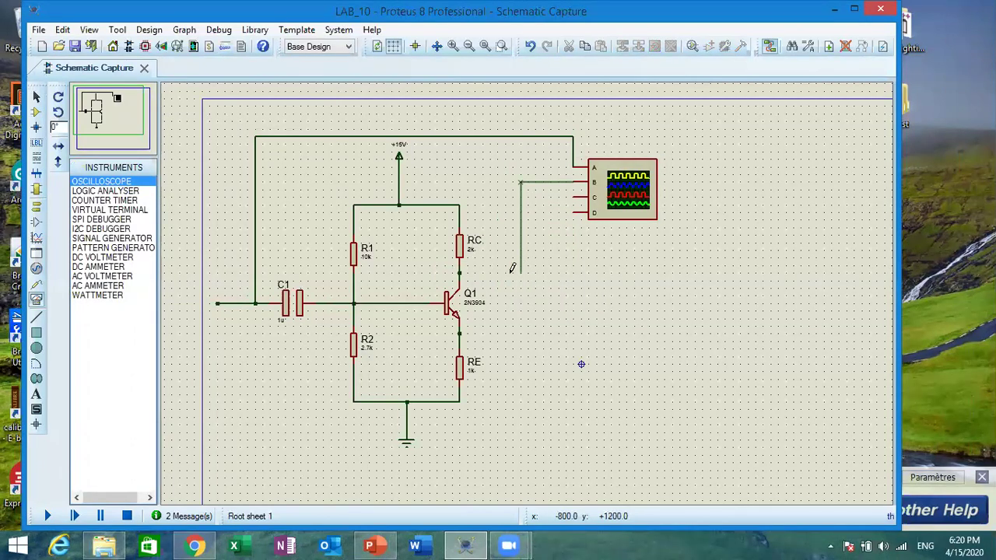
pyautogui.click(461, 271)
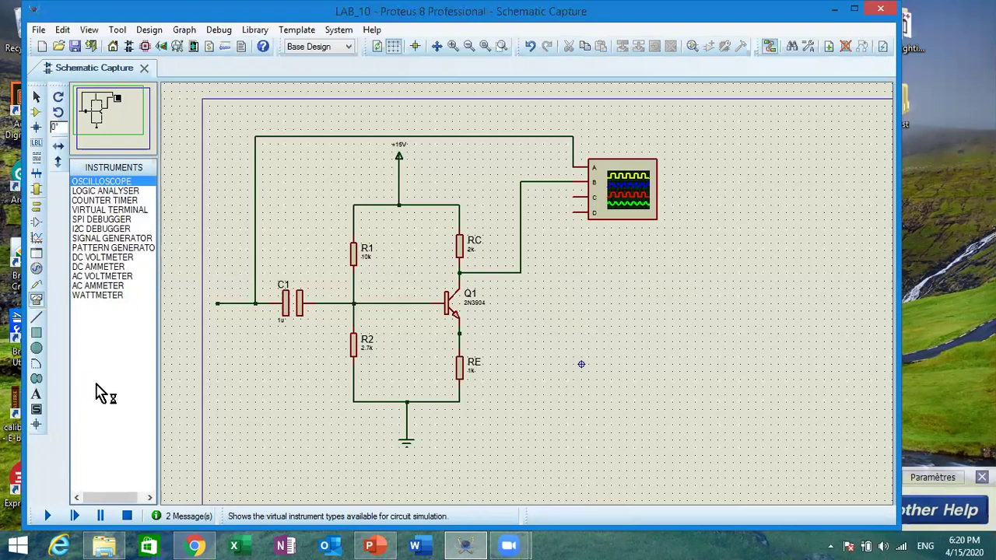
# - Place a SINE generator on the open input wire to the left of C1
pyautogui.click(36, 272)
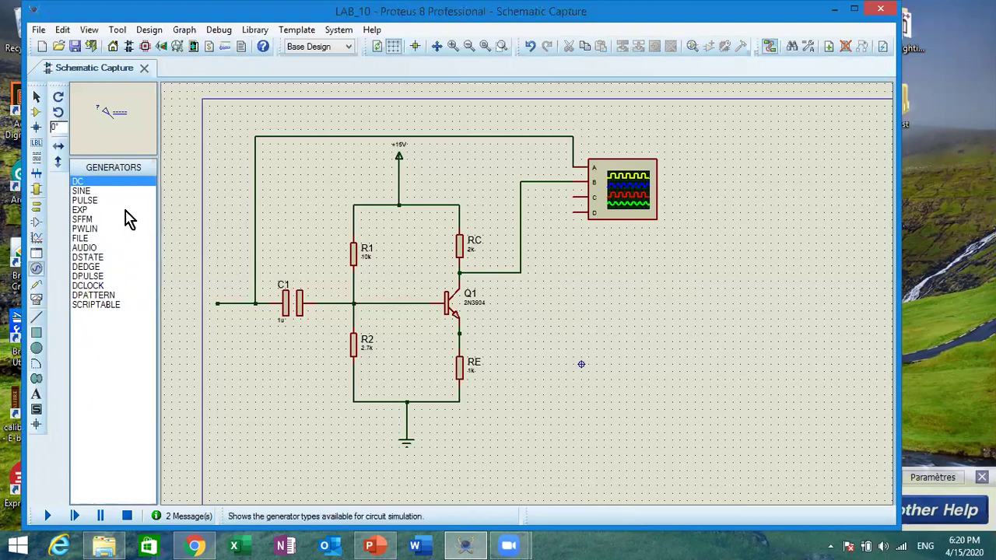
pyautogui.click(83, 192)
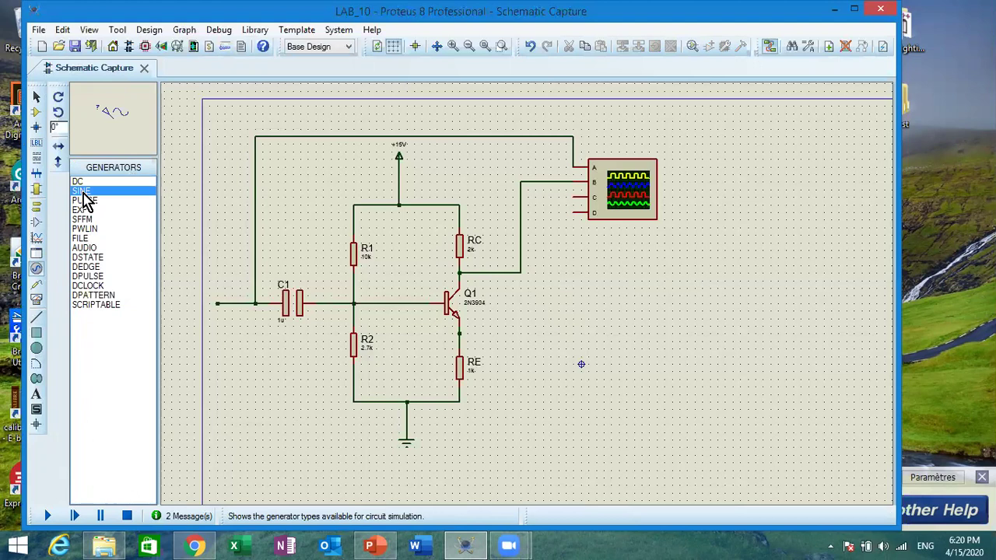
pyautogui.click(230, 266)
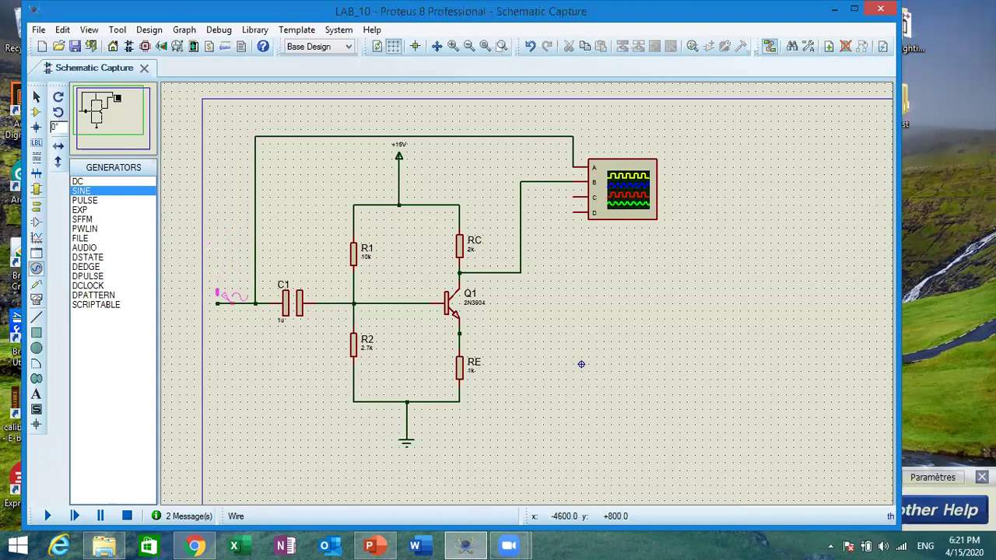
pyautogui.scroll(3, 230, 299)
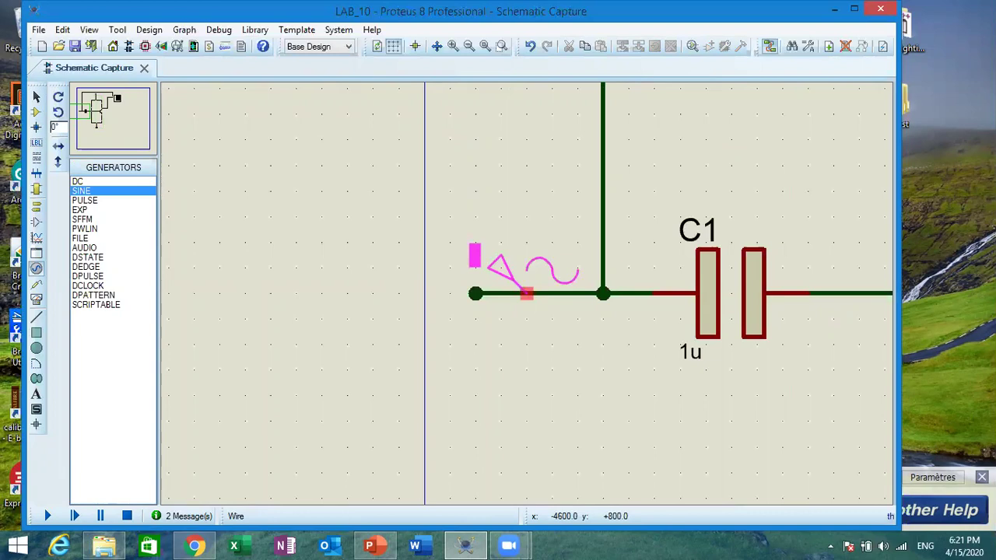
pyautogui.click(526, 293)
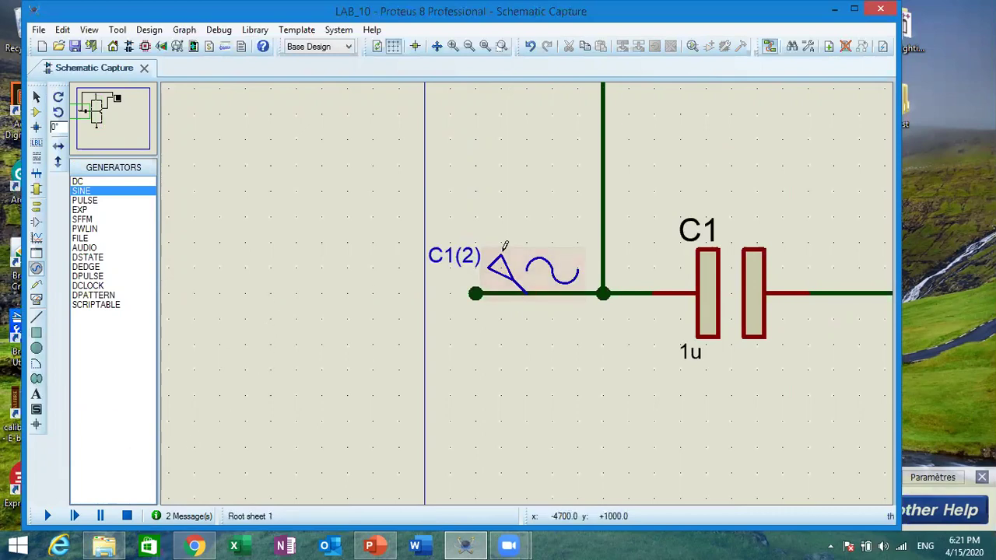
# - Name the sine generator Vin and set its frequency to 100 Hz
pyautogui.doubleClick(526, 278)
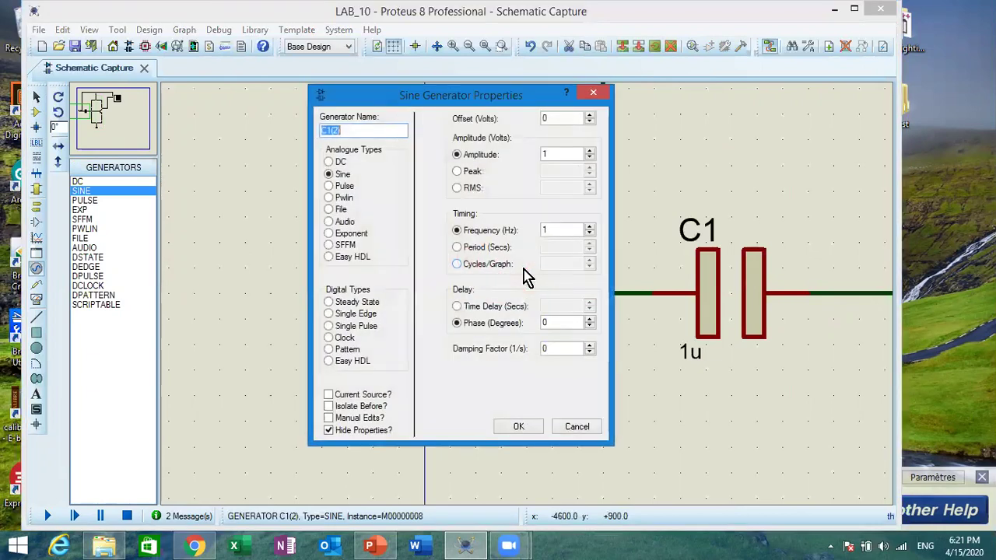
pyautogui.write('Vin')
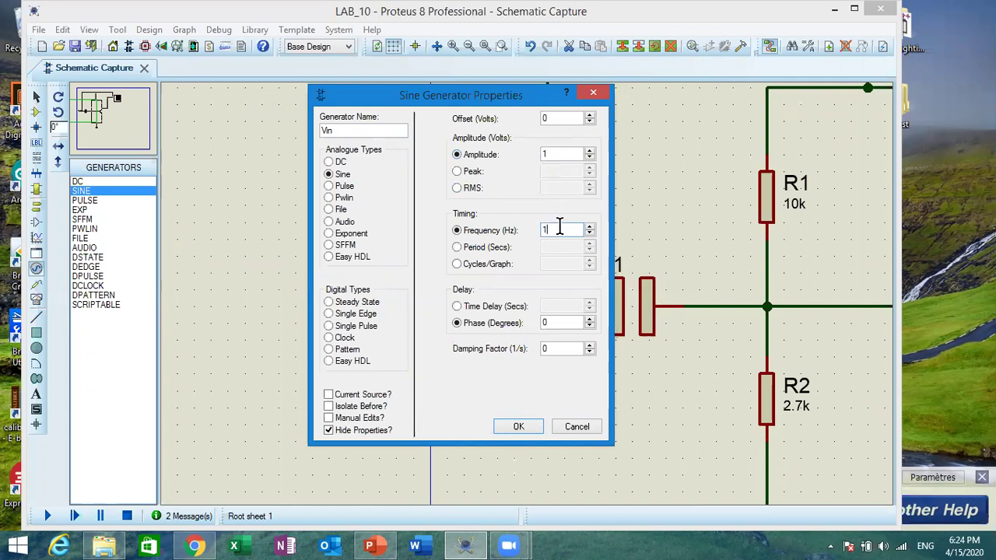
pyautogui.write('00')
pyautogui.click(520, 424)
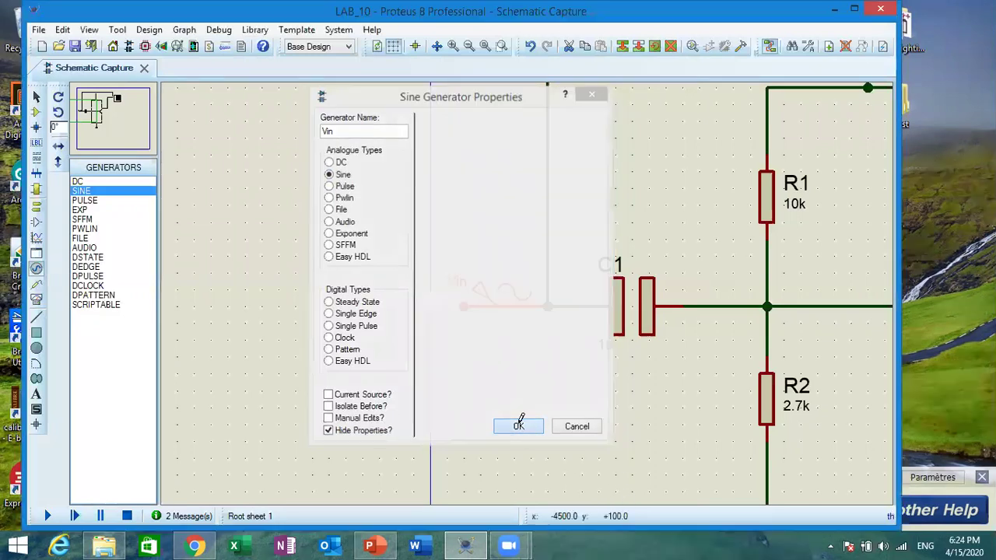
pyautogui.scroll(-3, 521, 415)
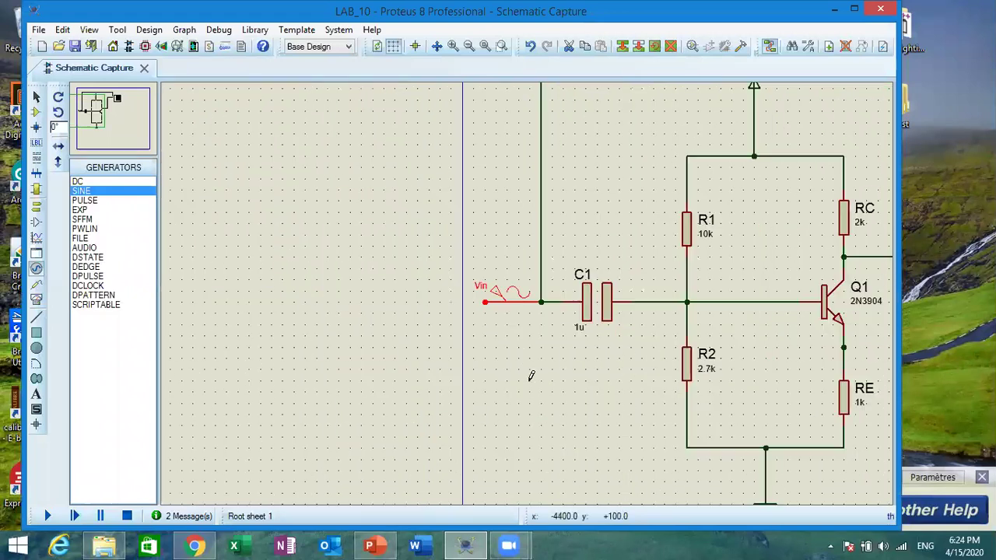
pyautogui.click(689, 273)
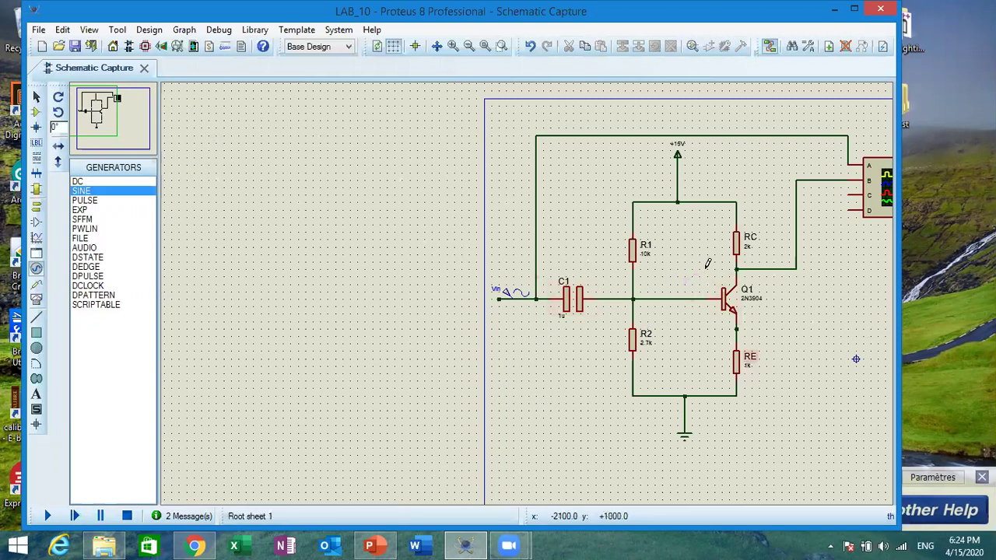
pyautogui.click(97, 116)
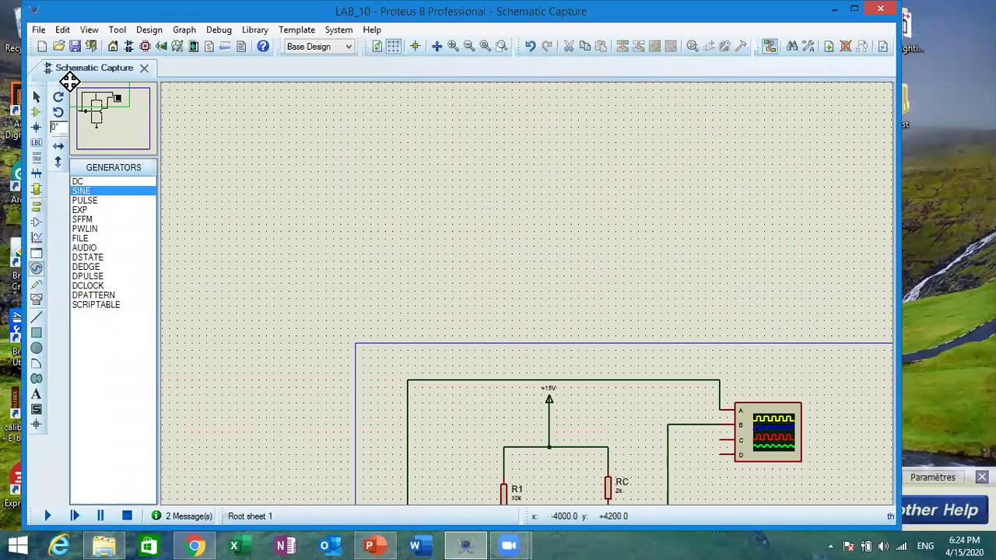
# - Run the simulation of the amplifier circuit and move the oscilloscope window toward the middle of the schematic
pyautogui.click(103, 113)
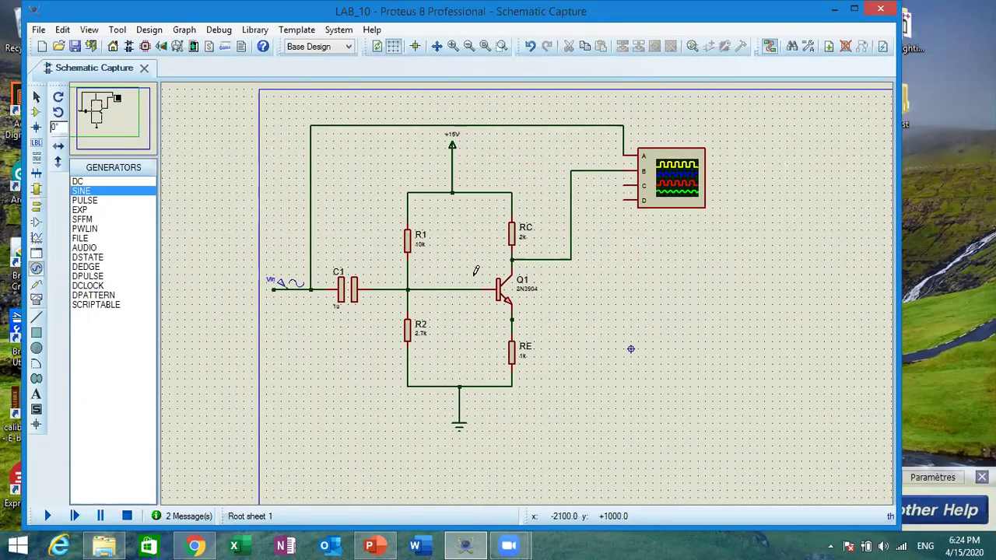
pyautogui.scroll(1, 528, 288)
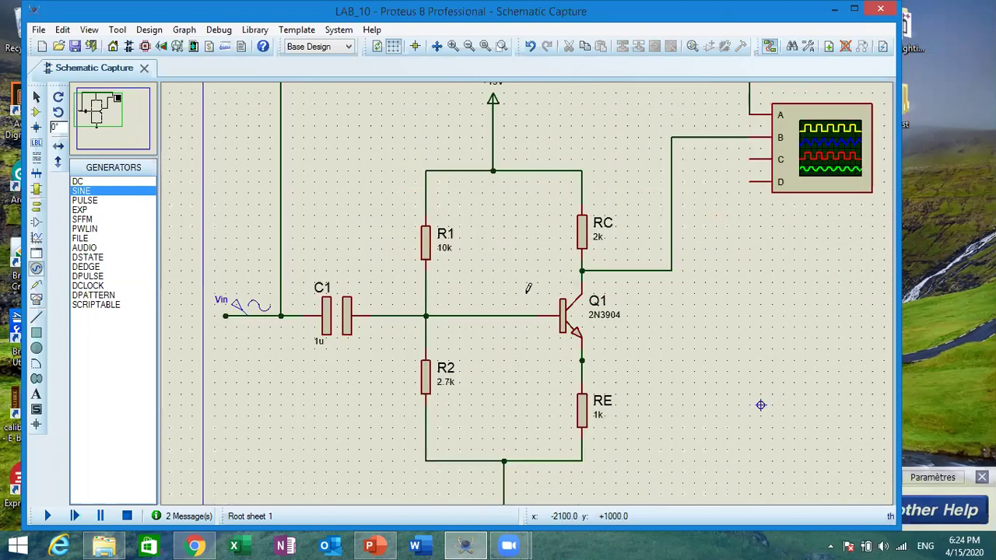
pyautogui.scroll(1, 527, 288)
pyautogui.scroll(-2, 527, 288)
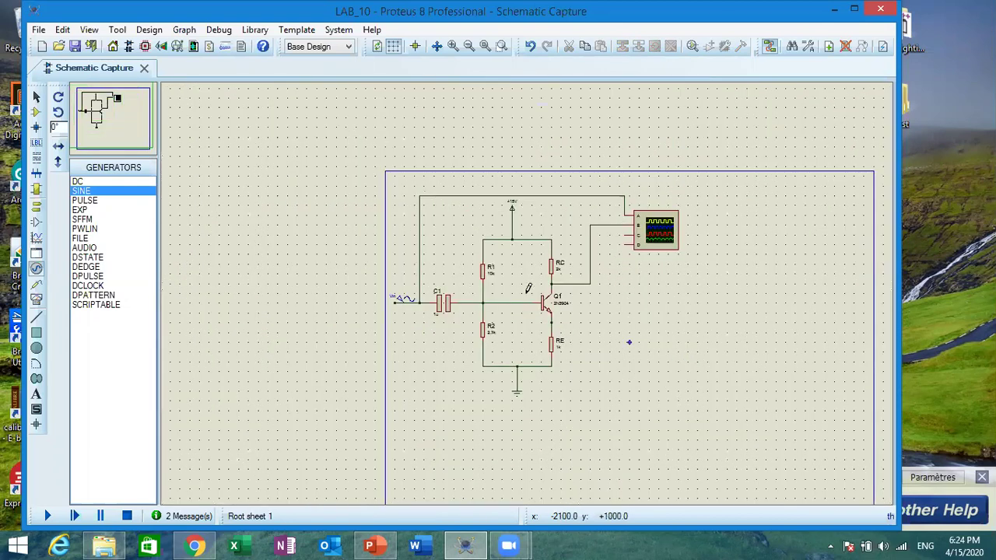
pyautogui.scroll(2, 679, 212)
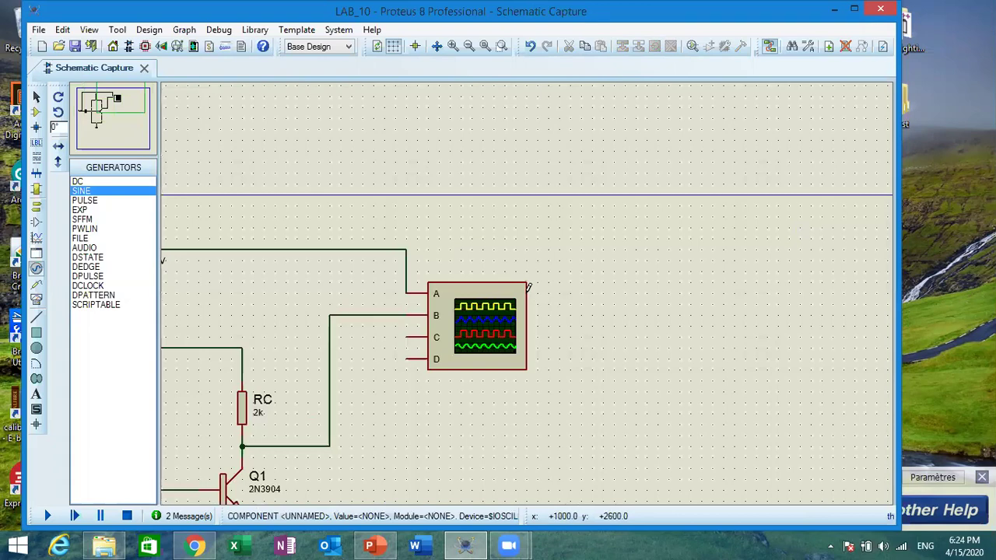
pyautogui.scroll(-2, 528, 288)
pyautogui.scroll(2, 527, 289)
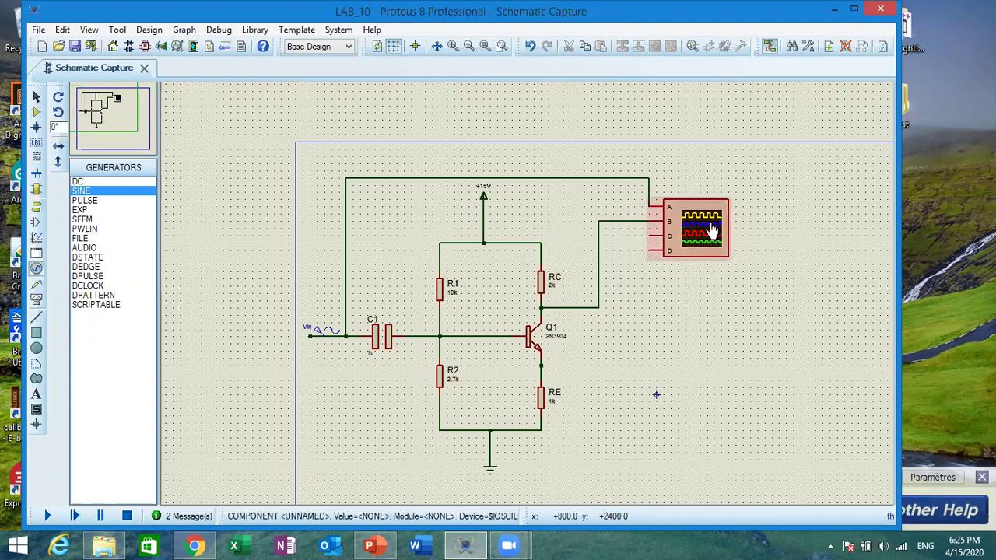
pyautogui.click(48, 515)
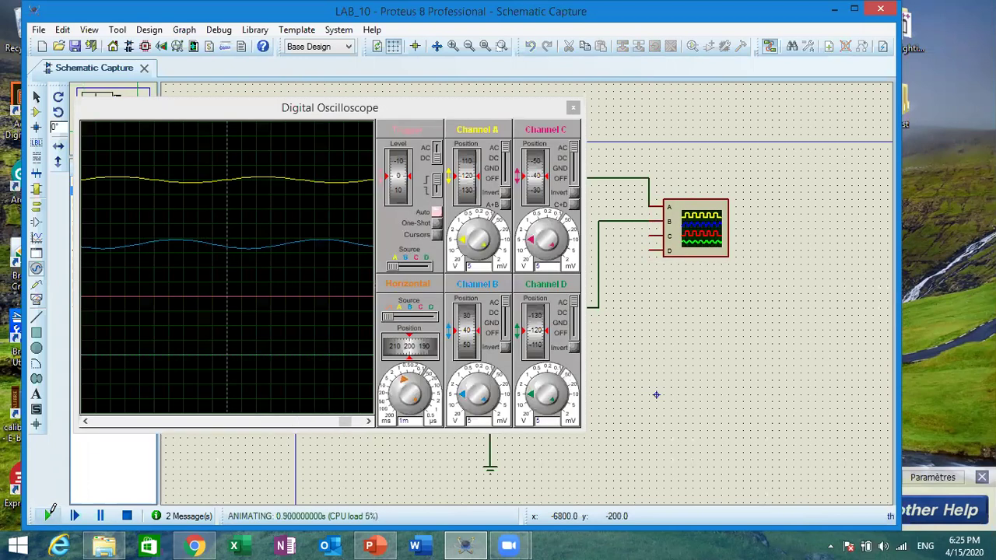
pyautogui.click(246, 111)
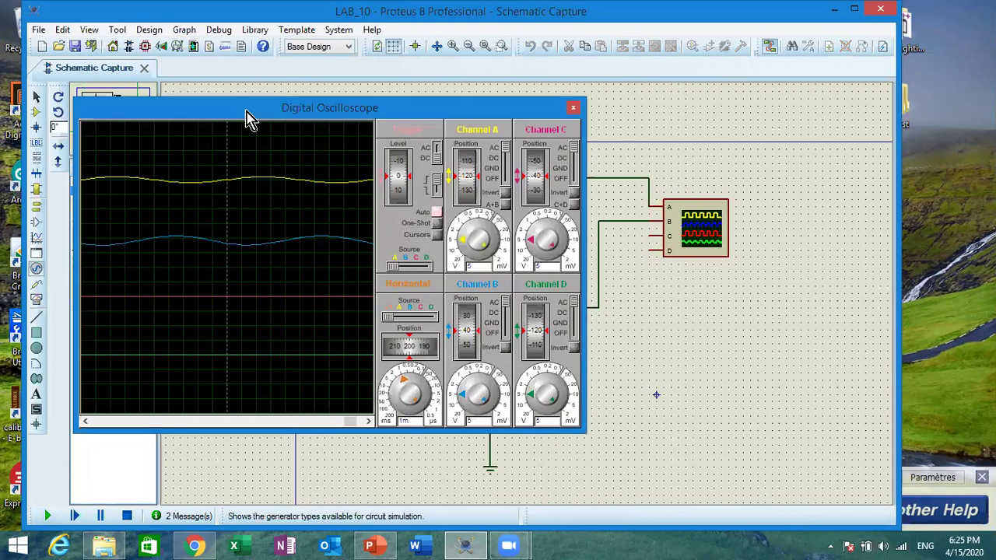
pyautogui.moveTo(246, 117); pyautogui.dragTo(417, 132)
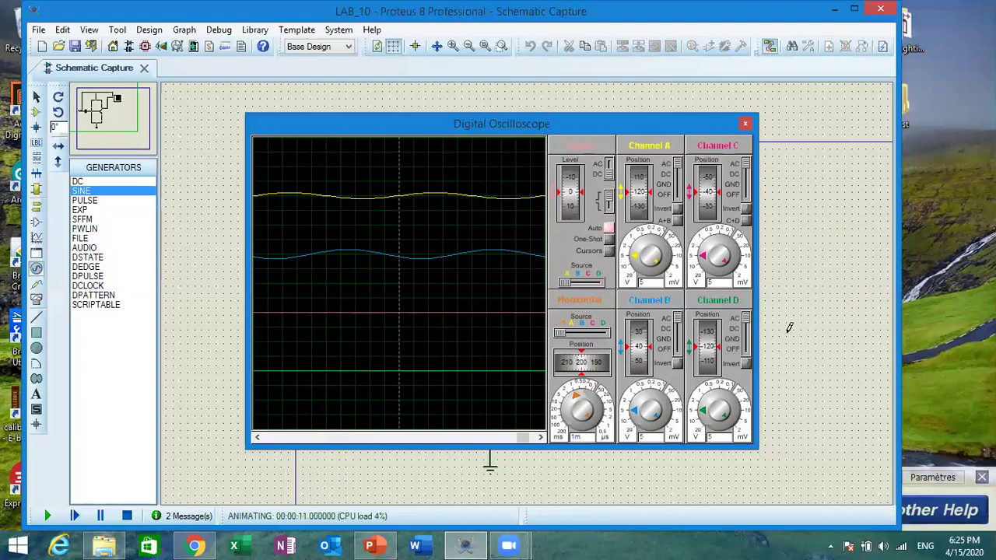
# - Switch off channels C and D on the digital oscilloscope
pyautogui.click(747, 349)
pyautogui.click(746, 200)
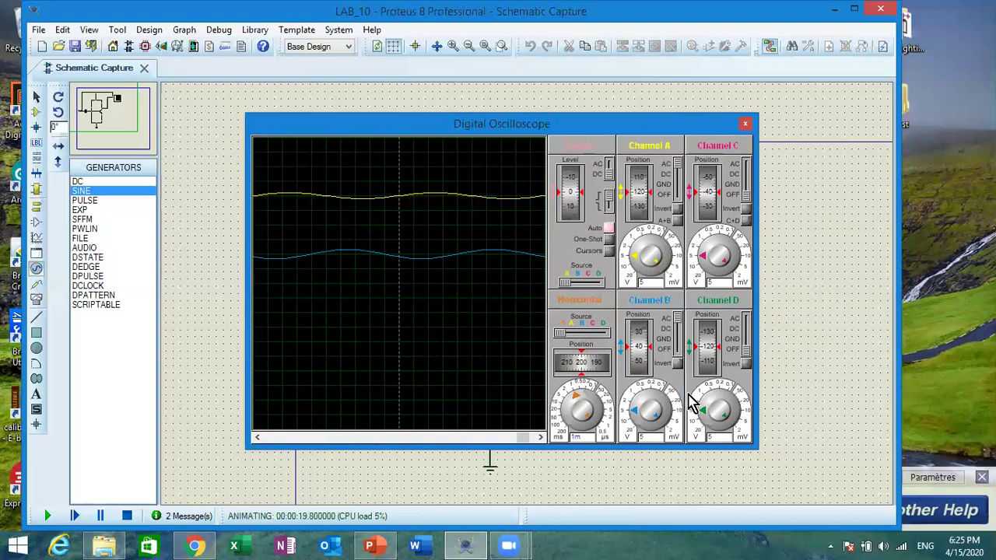
# - Set oscilloscope channels A and B to 1 V per division and the horizontal timebase to 5 ms
pyautogui.click(637, 402)
pyautogui.click(636, 402)
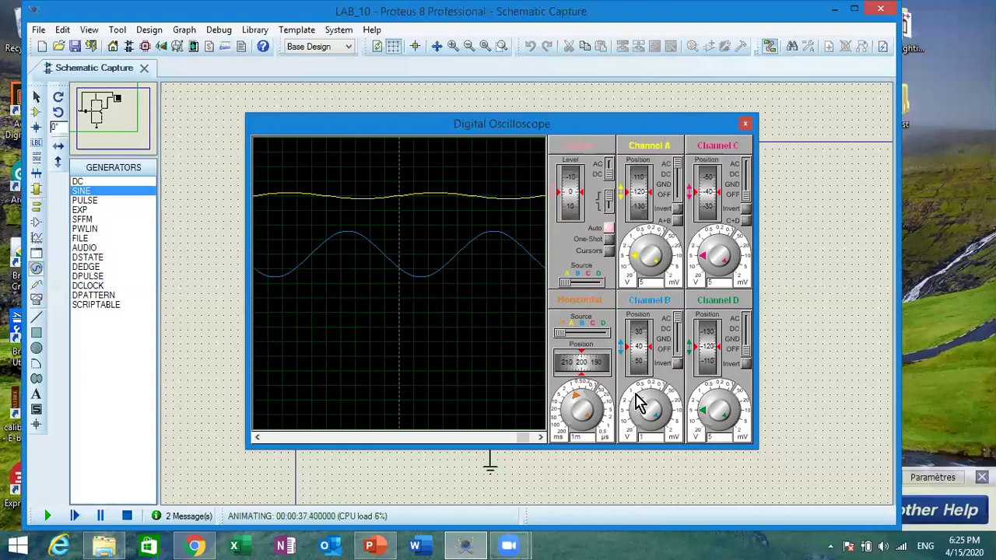
pyautogui.click(636, 246)
pyautogui.click(636, 246)
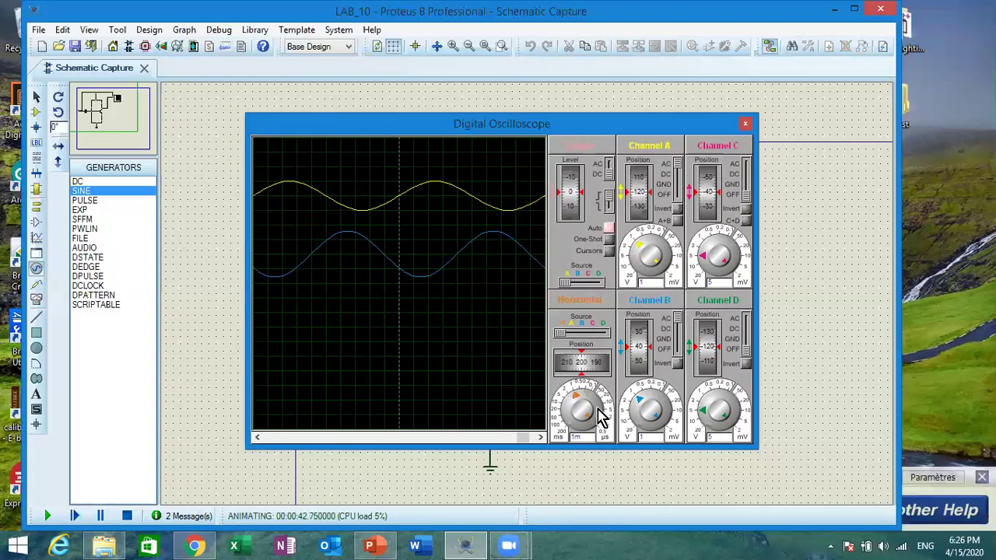
pyautogui.moveTo(580, 400); pyautogui.dragTo(571, 405)
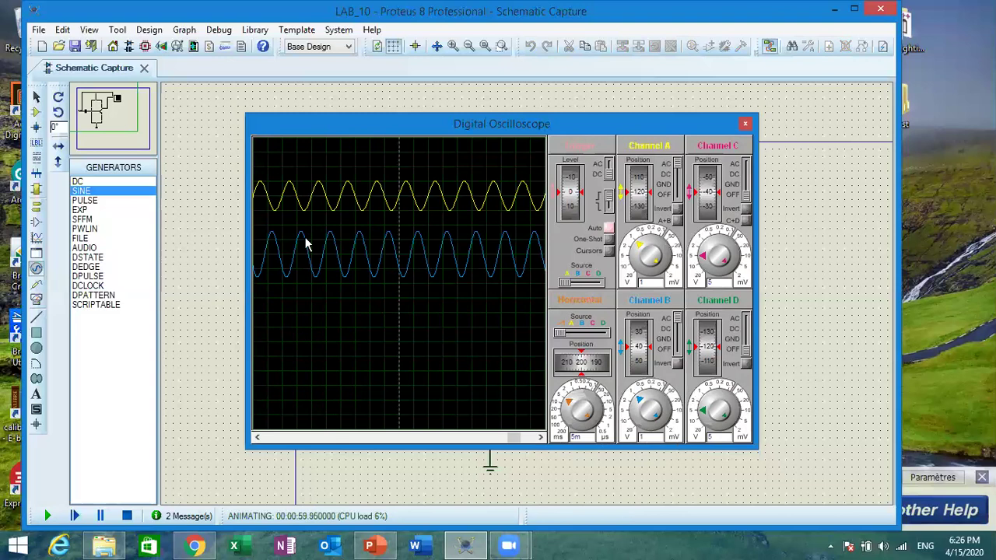
# - Stop the simulation and set the amplitude of the Vin sine generator to 0.5 V
pyautogui.click(126, 516)
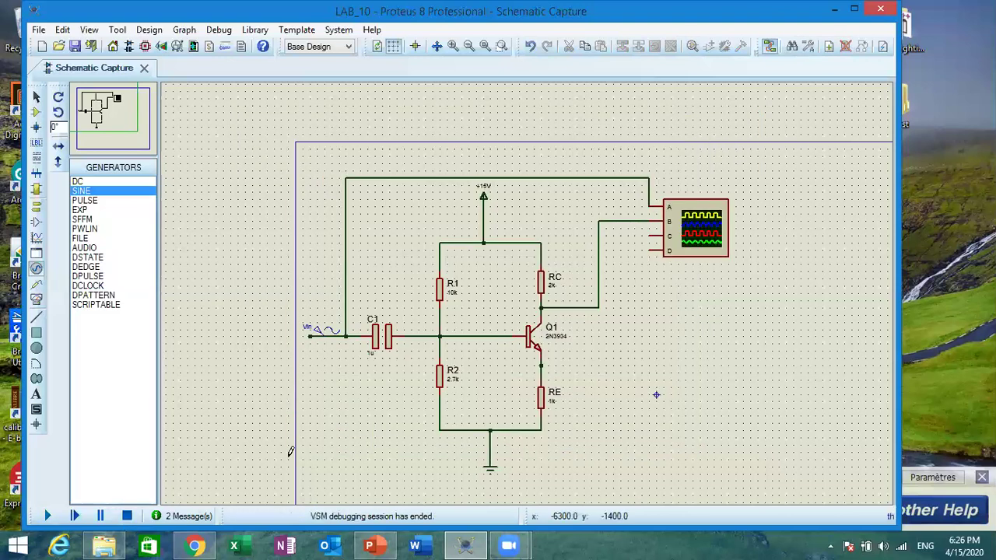
pyautogui.click(323, 335)
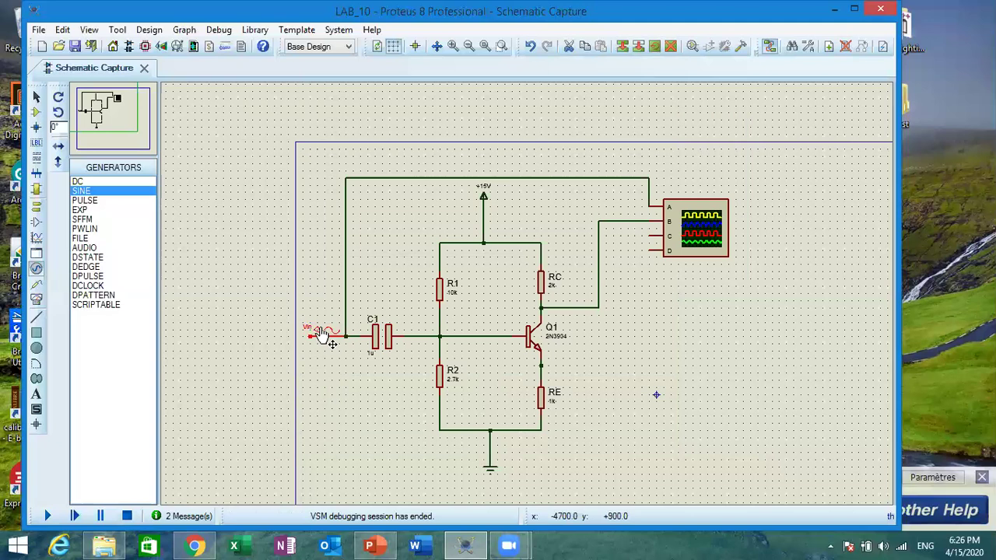
pyautogui.click(323, 334)
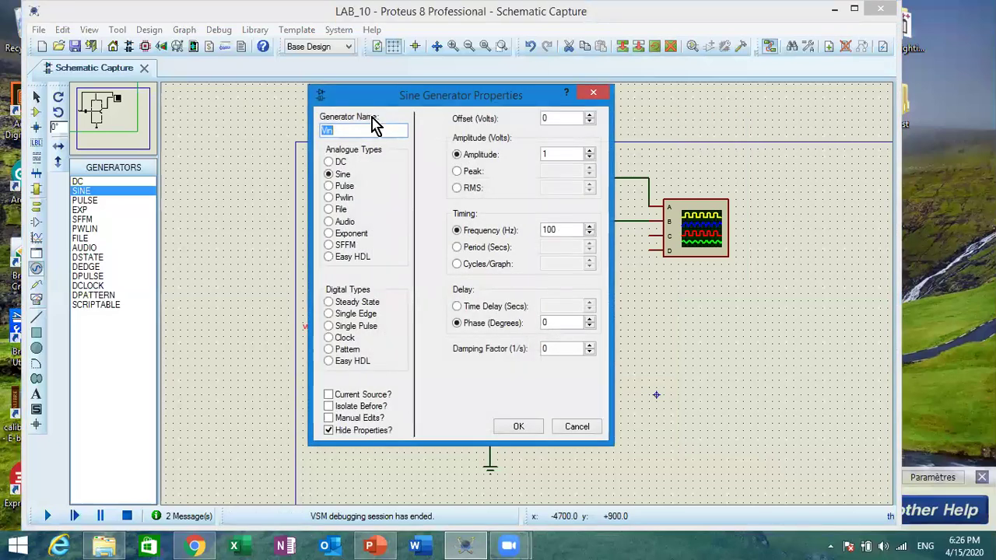
pyautogui.click(560, 152)
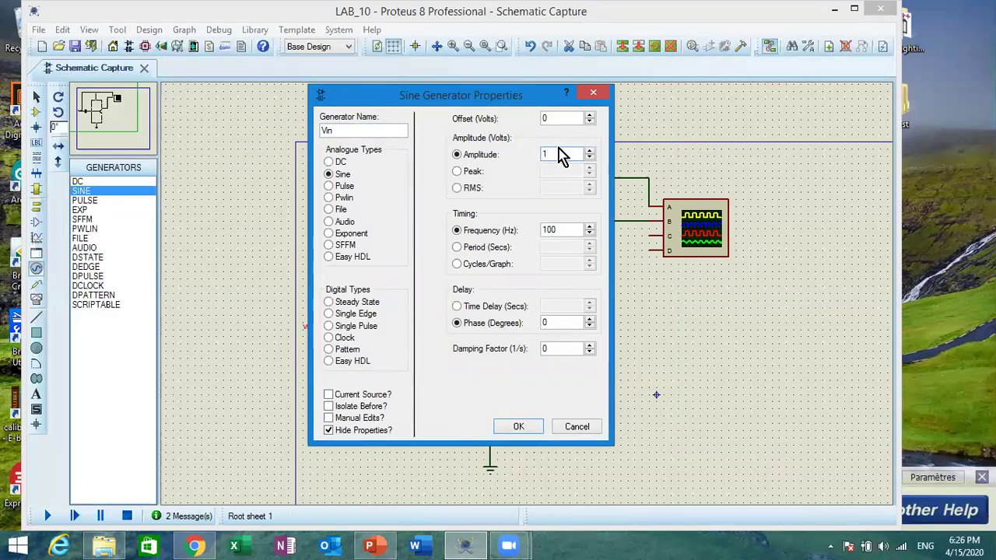
pyautogui.press('BackSpace')
pyautogui.write('.5')
pyautogui.press('BackSpace')
pyautogui.press('BackSpace')
pyautogui.write('0.5')
pyautogui.click(518, 427)
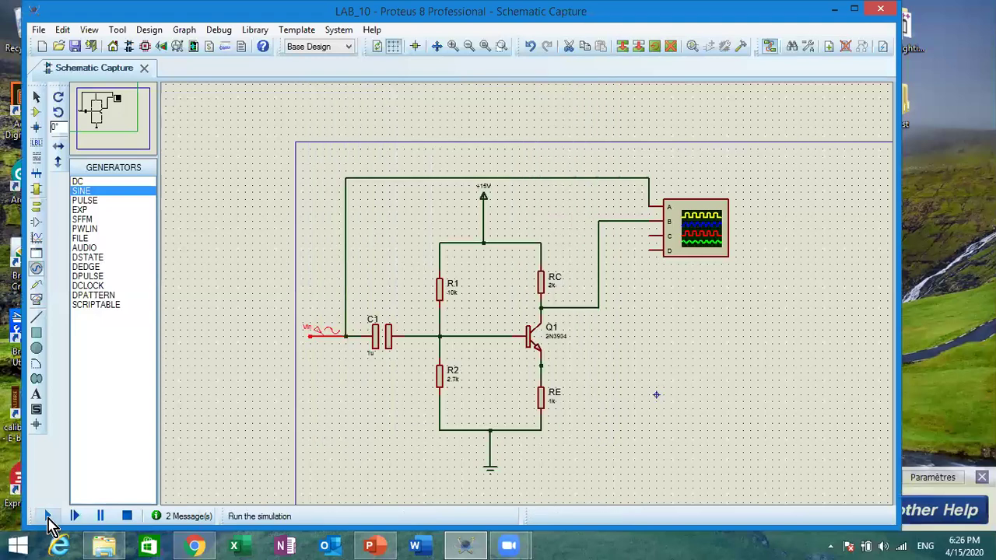
# - Run the simulation and set oscilloscope channels A and B to 0.2 V per division
pyautogui.click(46, 516)
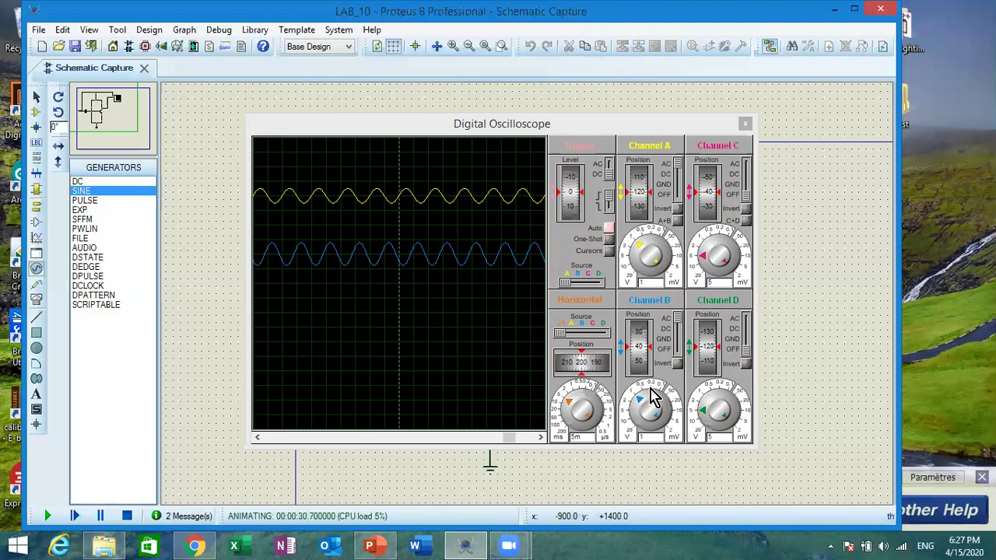
pyautogui.click(651, 397)
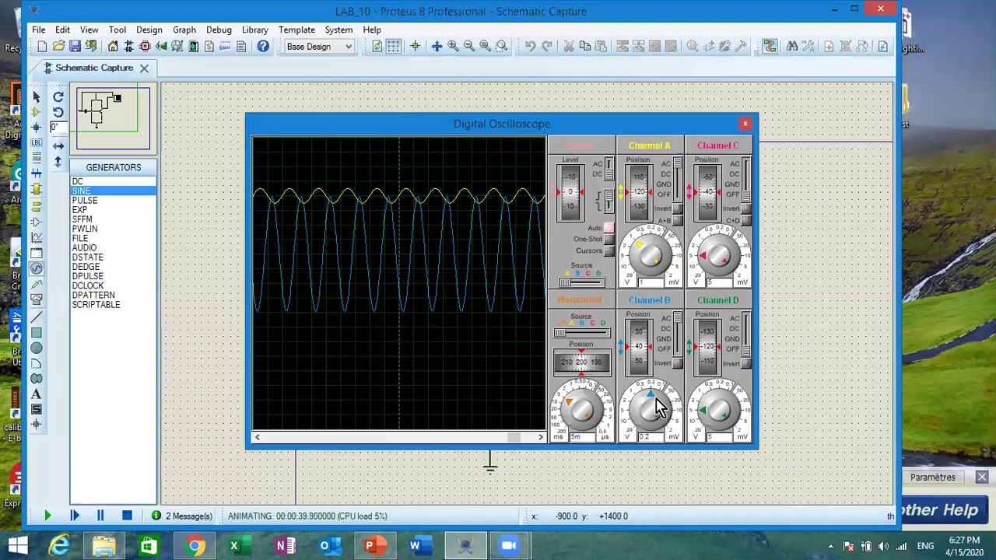
pyautogui.click(652, 234)
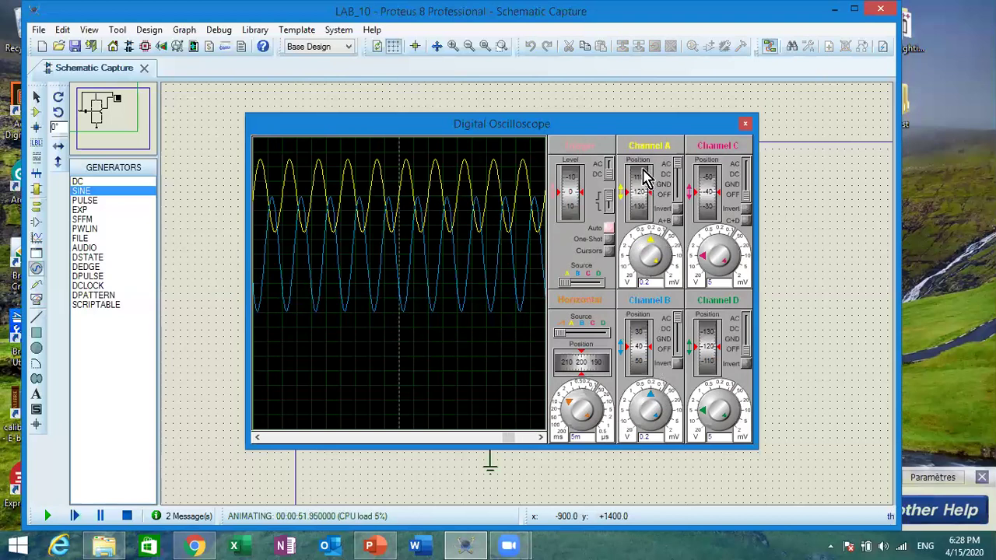
# - Overlay the channel A and B traces by setting both vertical positions to 20, and set the timebase to 2 ms
pyautogui.moveTo(638, 191)
pyautogui.mouseDown()
pyautogui.moveTo(642, 216)
pyautogui.moveTo(644, 193)
pyautogui.mouseUp()
pyautogui.moveTo(642, 338); pyautogui.dragTo(641, 347)
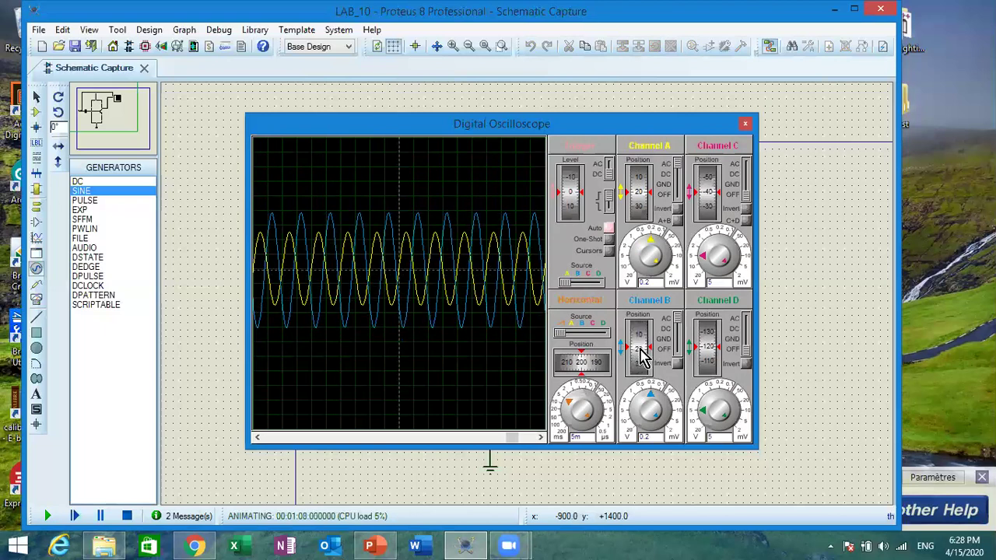
pyautogui.moveTo(643, 337); pyautogui.dragTo(645, 352)
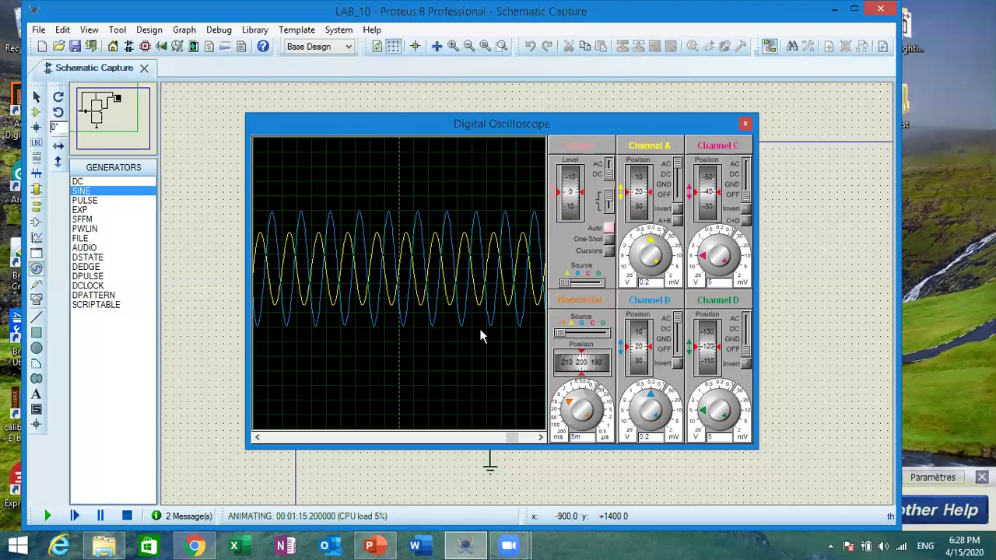
pyautogui.click(576, 406)
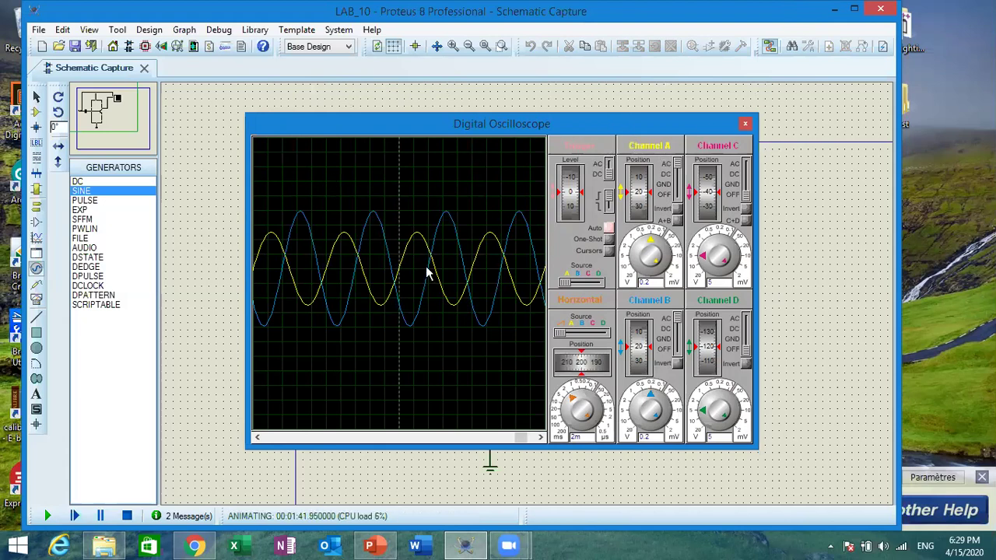
# - Close the oscilloscope window and stop the simulation
pyautogui.click(747, 123)
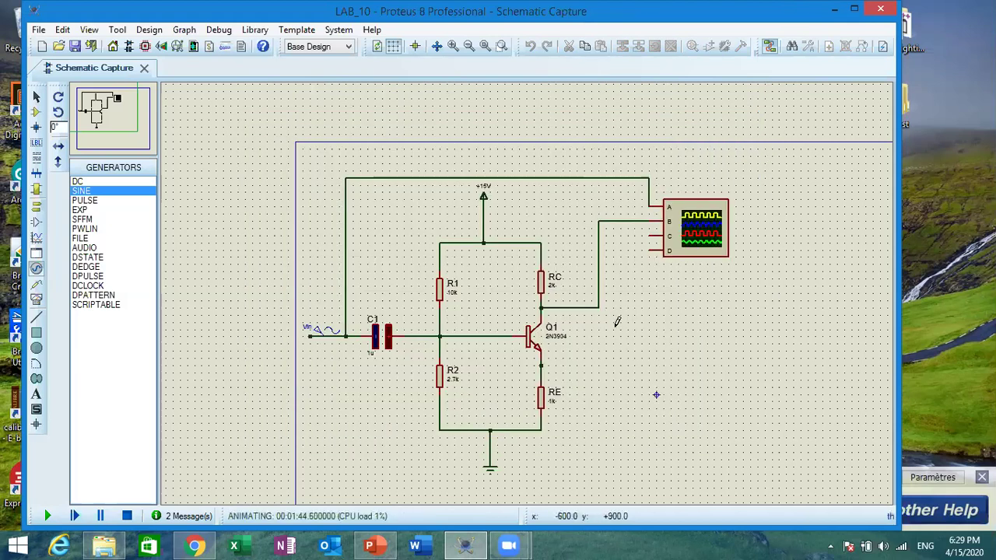
pyautogui.click(127, 516)
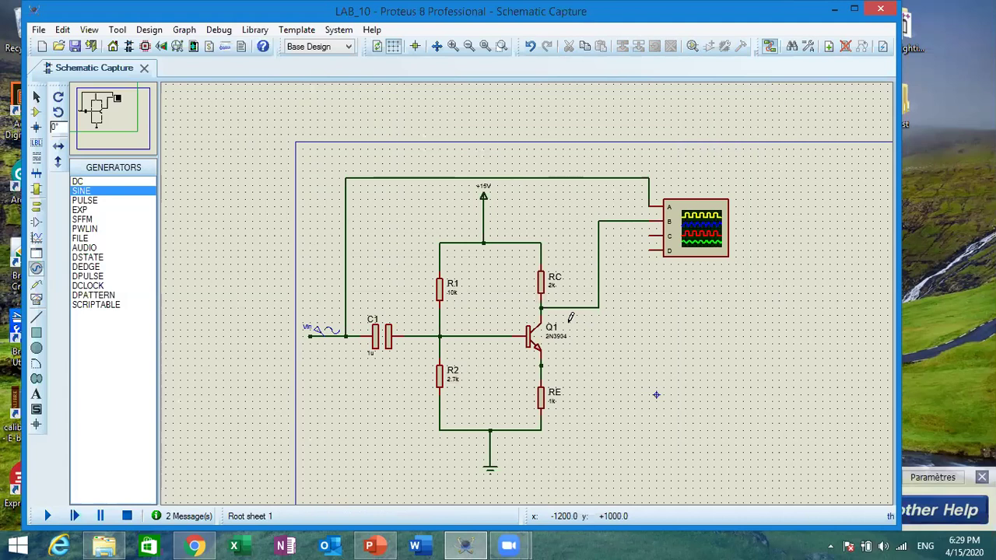
# - Set the amplitude of the Vin sine generator to 3 V
pyautogui.doubleClick(330, 334)
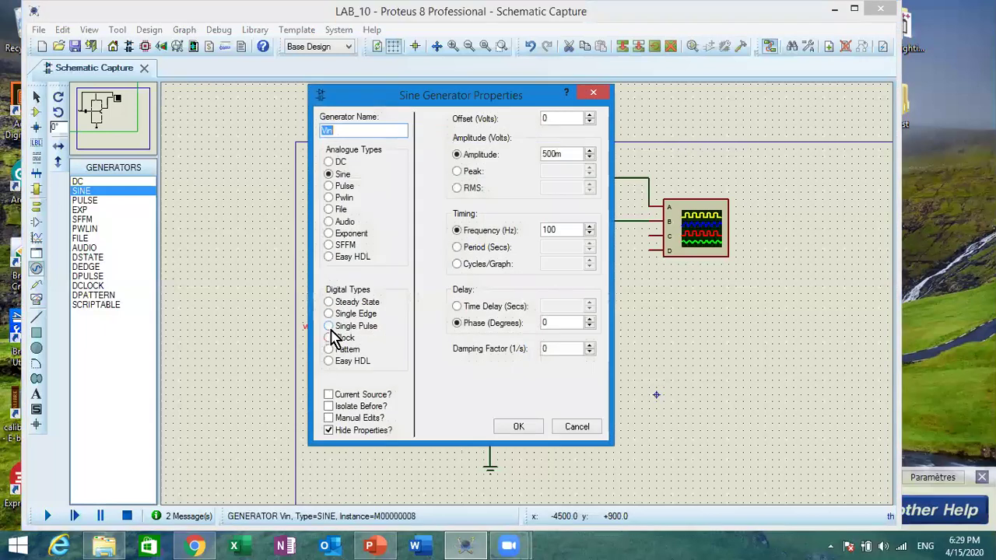
pyautogui.doubleClick(566, 154)
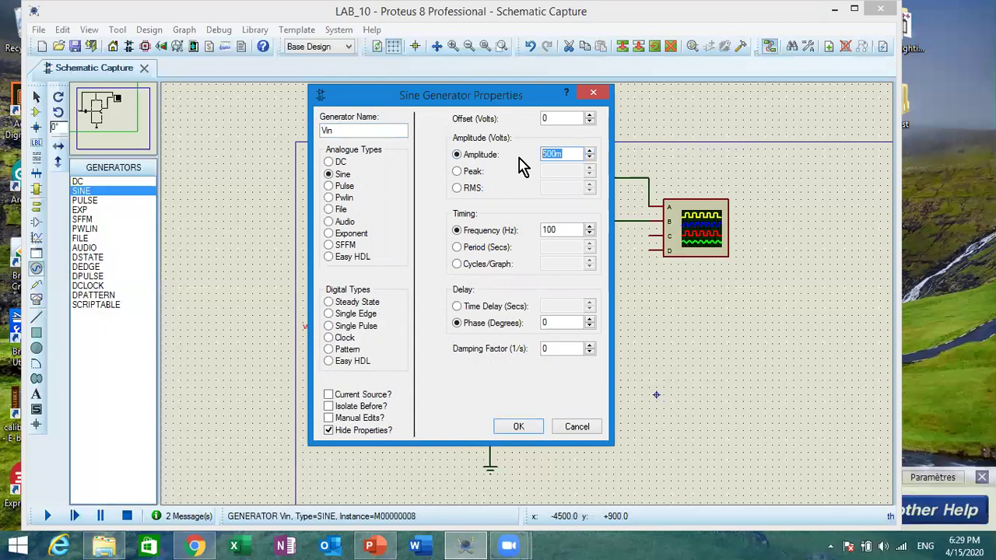
pyautogui.write('3')
pyautogui.click(533, 428)
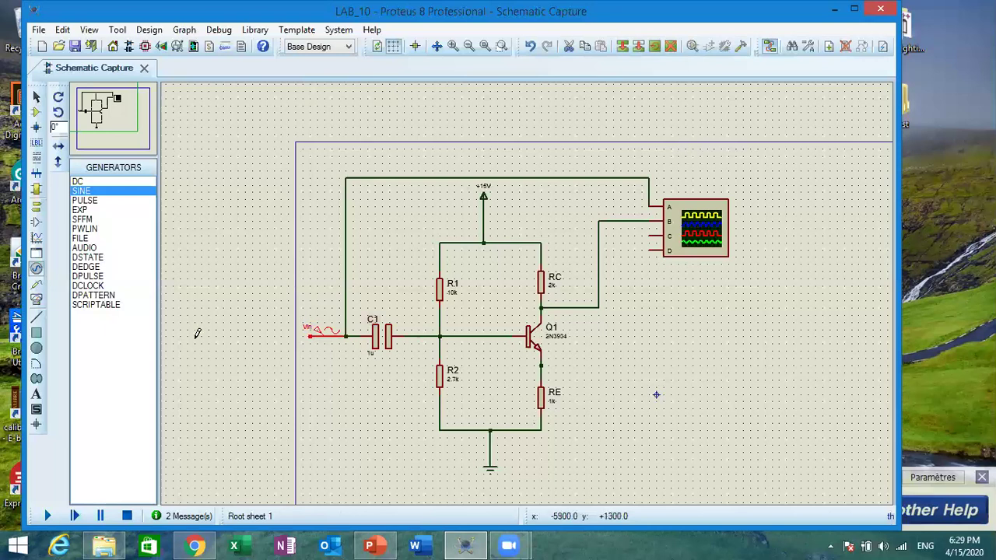
# - Run the simulation and reopen the Digital Oscilloscope window
pyautogui.click(47, 517)
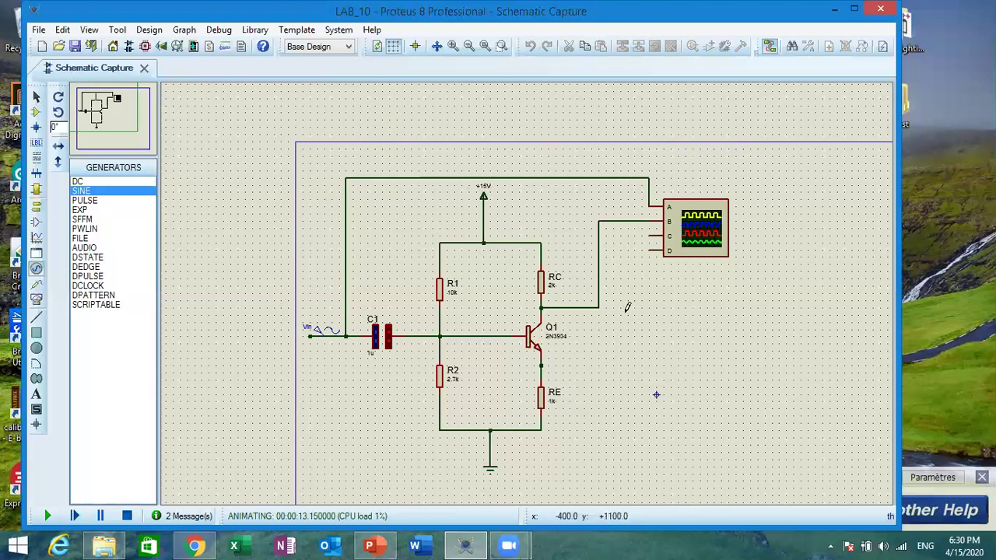
pyautogui.click(118, 29)
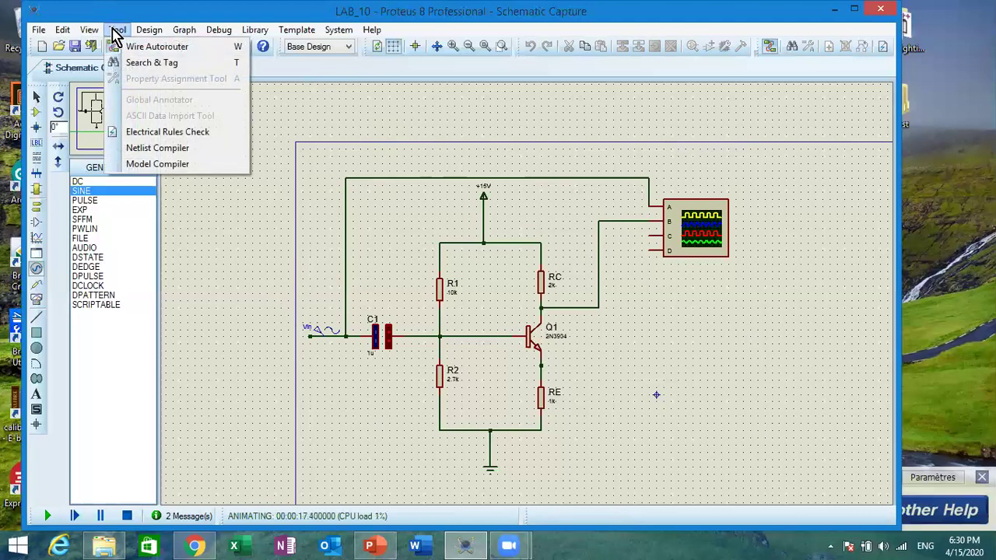
pyautogui.click(220, 33)
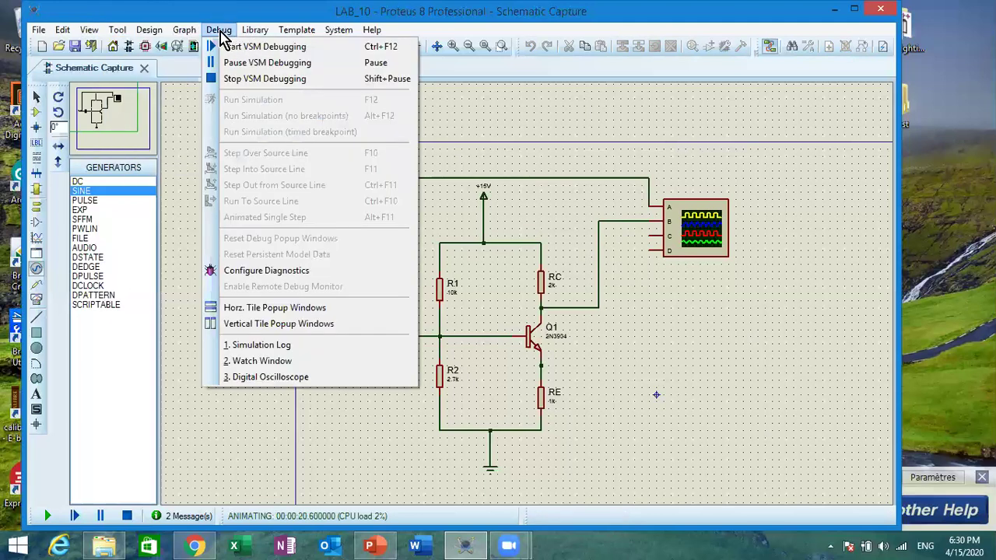
pyautogui.click(262, 379)
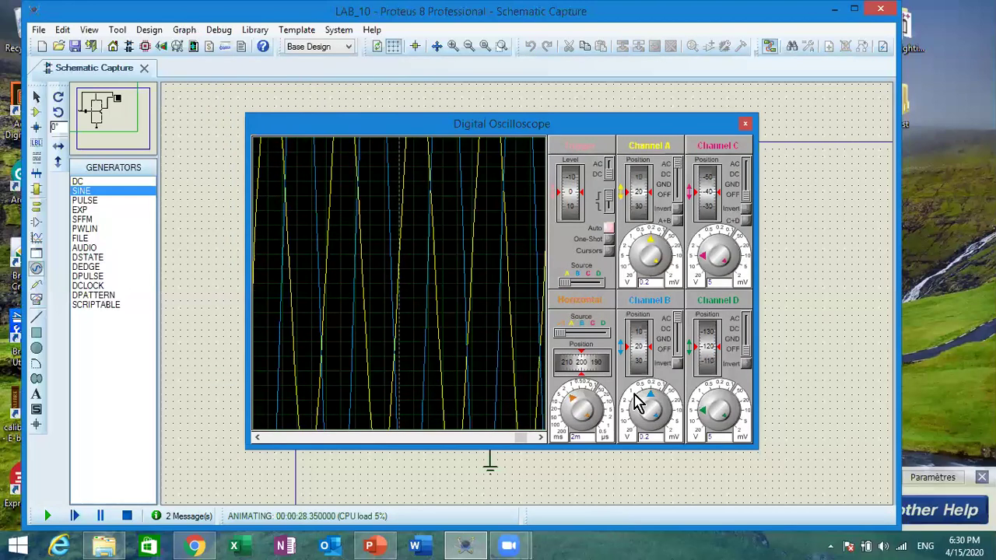
# - Set oscilloscope channels B and A to 1 V per division, and stop the simulation
pyautogui.moveTo(637, 401); pyautogui.dragTo(644, 337)
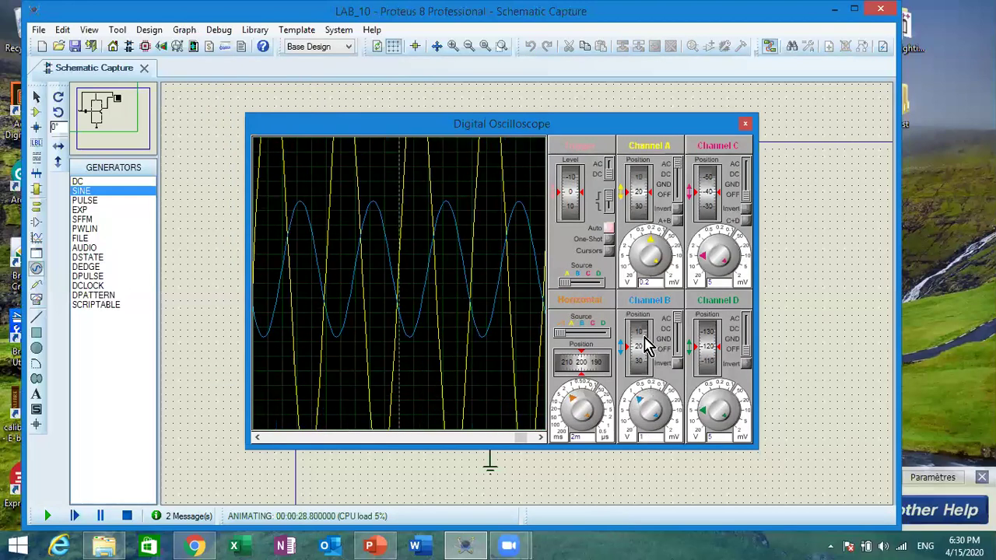
pyautogui.click(637, 247)
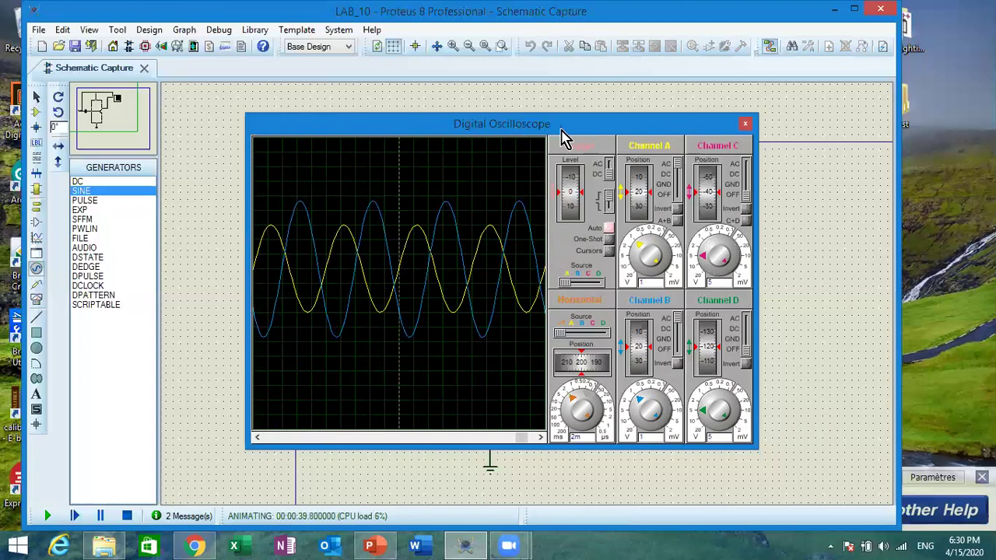
pyautogui.click(126, 517)
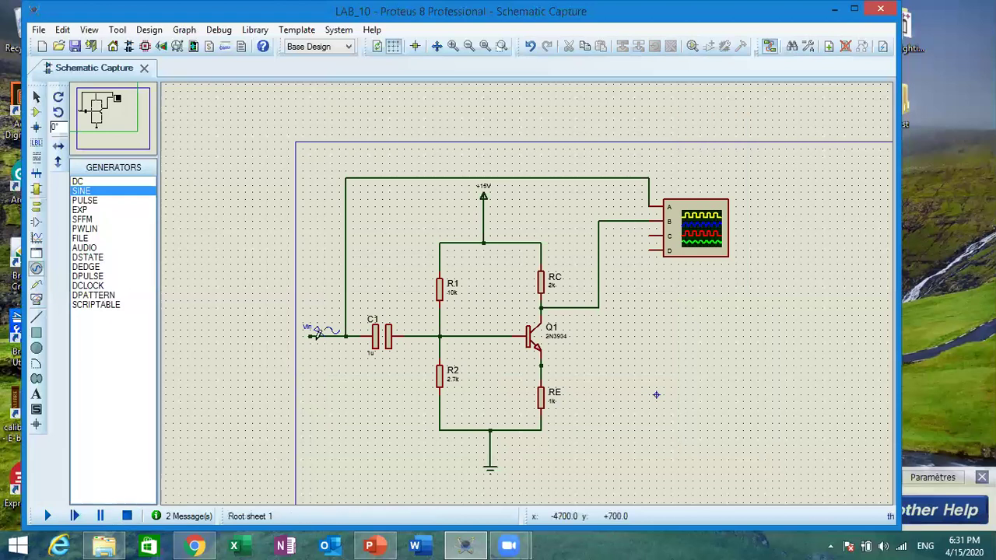
# - Raise the amplitude of the Vin sine generator to 3.75 V
pyautogui.click(325, 334)
pyautogui.click(324, 334)
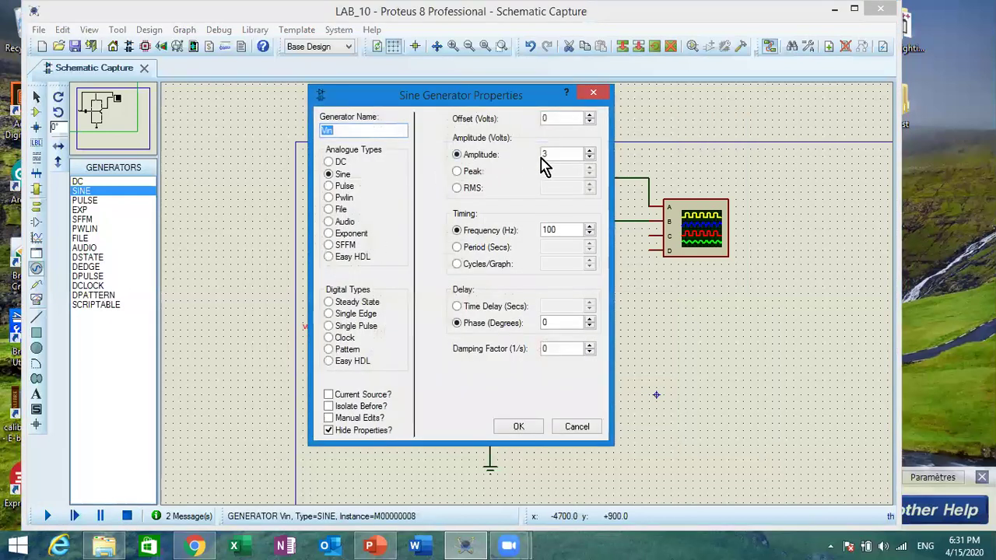
pyautogui.click(590, 151)
pyautogui.click(590, 151)
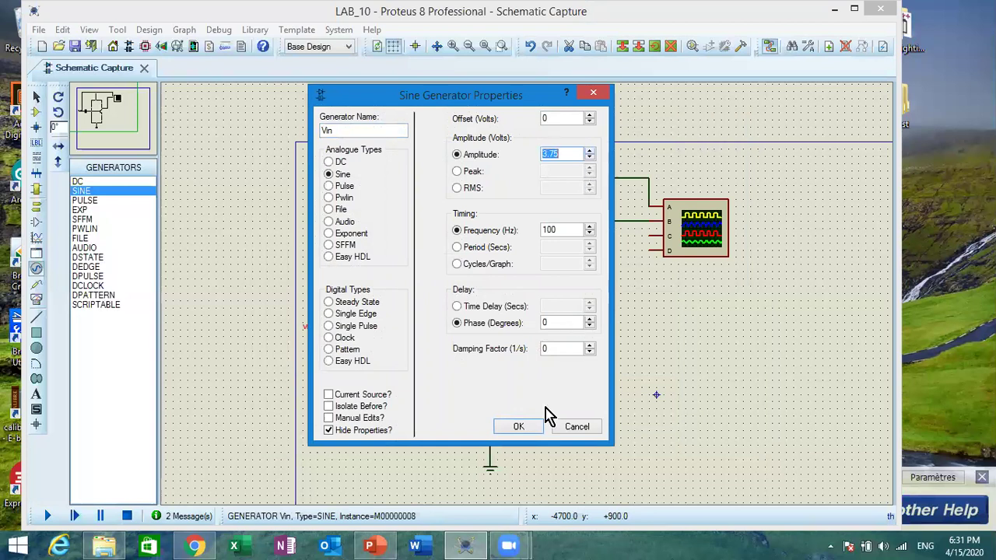
pyautogui.click(520, 428)
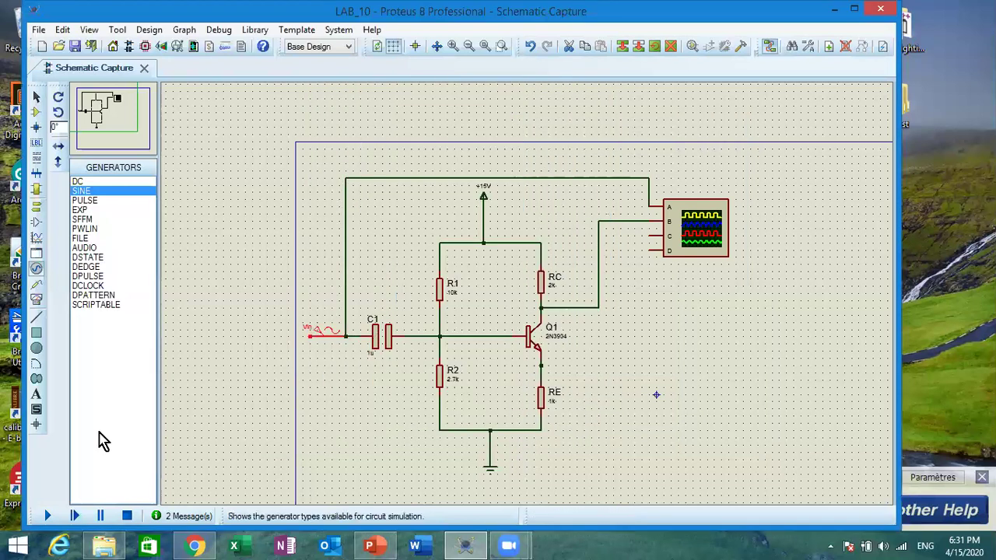
# - Run the simulation to examine the input and collector waveforms on the oscilloscope, and stop it
pyautogui.click(47, 517)
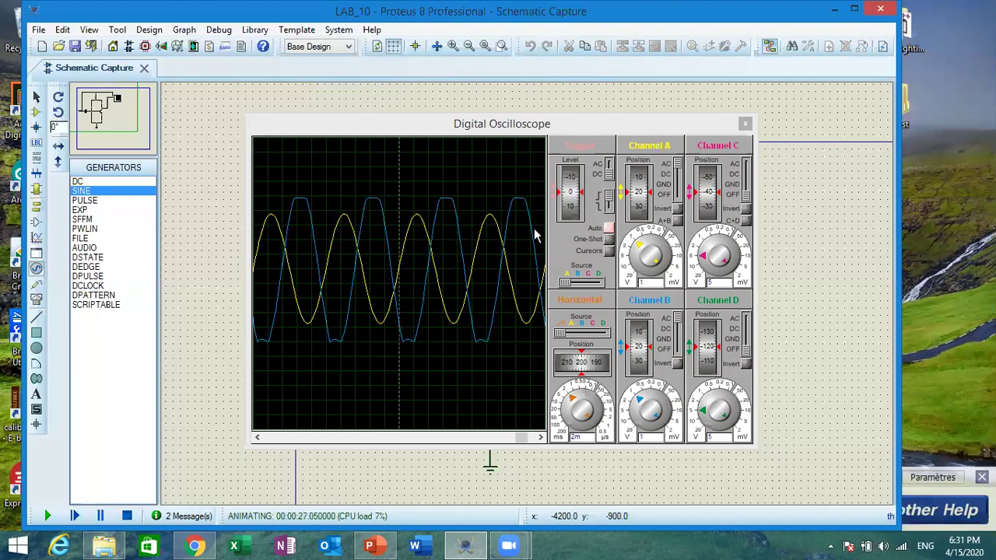
pyautogui.click(127, 516)
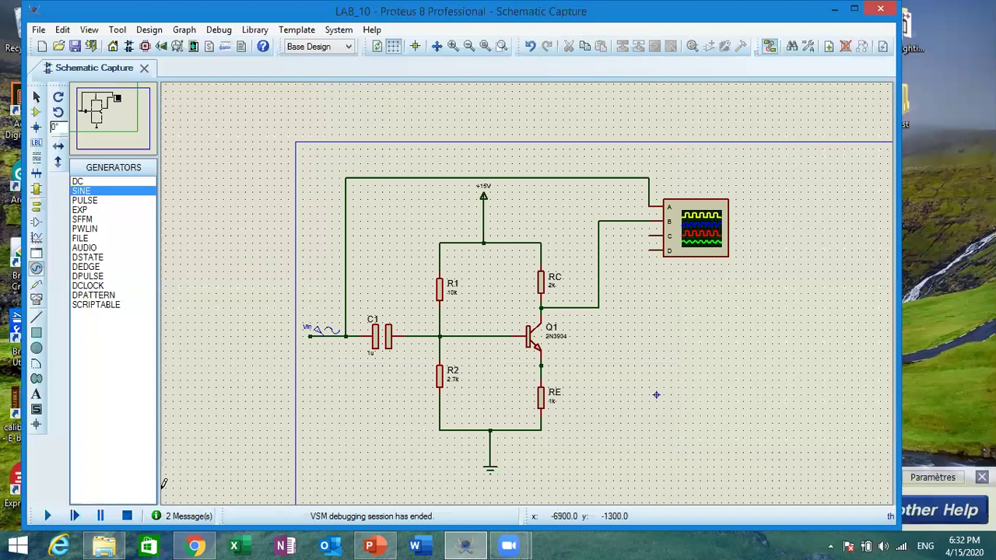